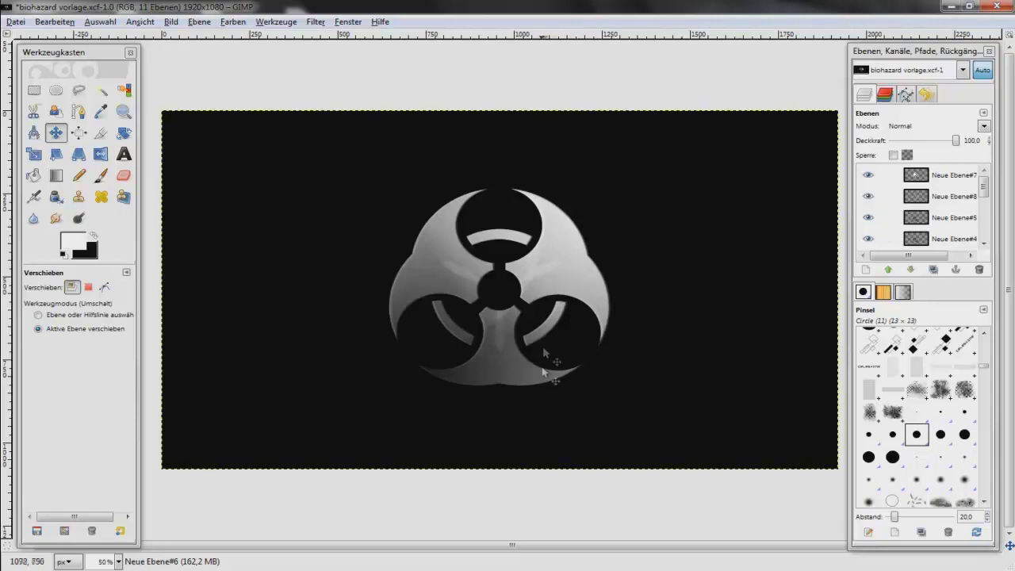
# Make Neue Ebene#1 the active layer and toggle Neue Ebene#7's visibility
pyautogui.scroll(-3, 974, 184)
pyautogui.click(957, 220)
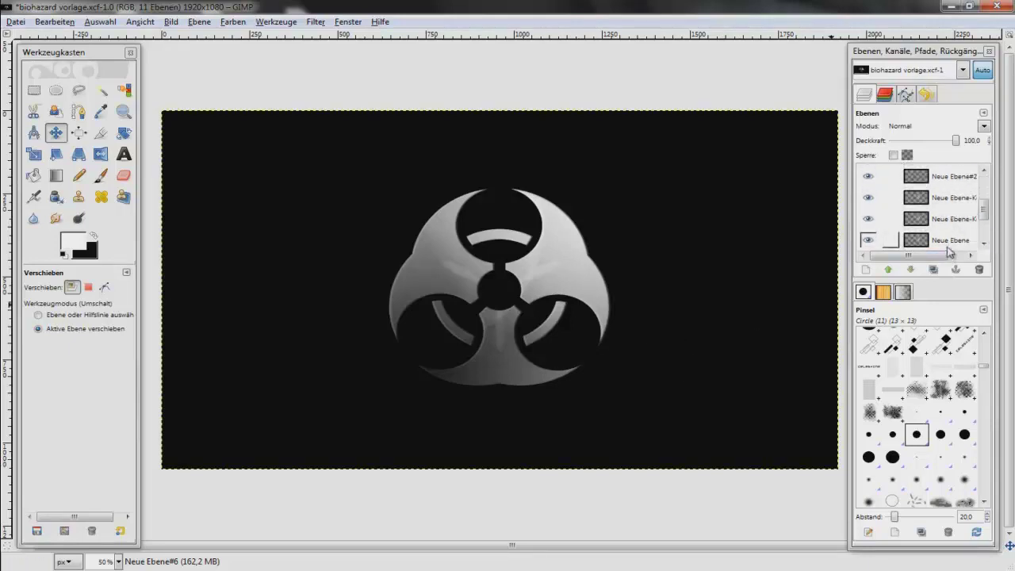
pyautogui.scroll(-3, 949, 246)
pyautogui.click(941, 219)
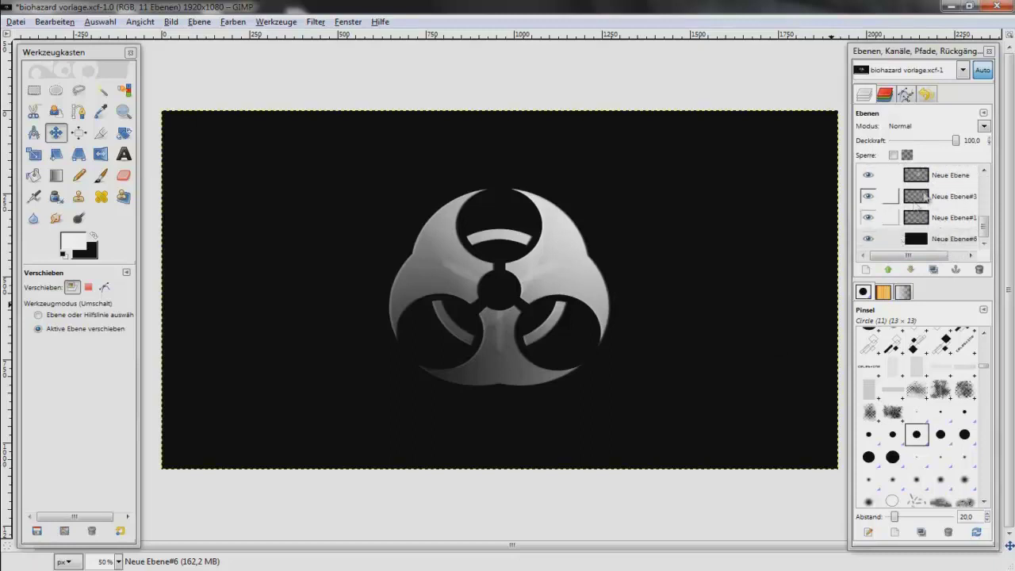
pyautogui.scroll(5, 926, 199)
pyautogui.click(868, 176)
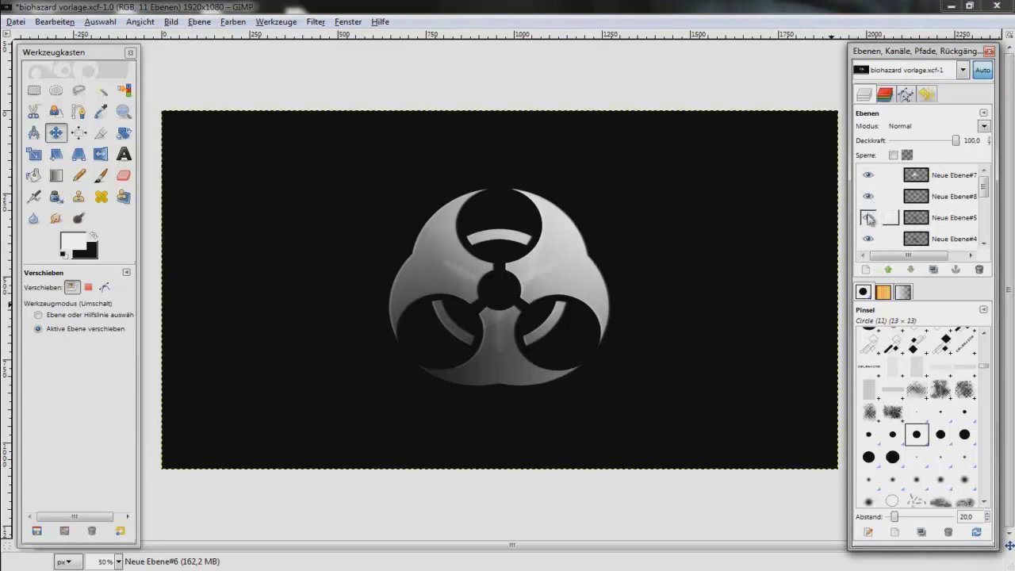
# Hide and then reshow the black background layer Neue Ebene#6
pyautogui.scroll(-3, 957, 200)
pyautogui.scroll(-1, 957, 200)
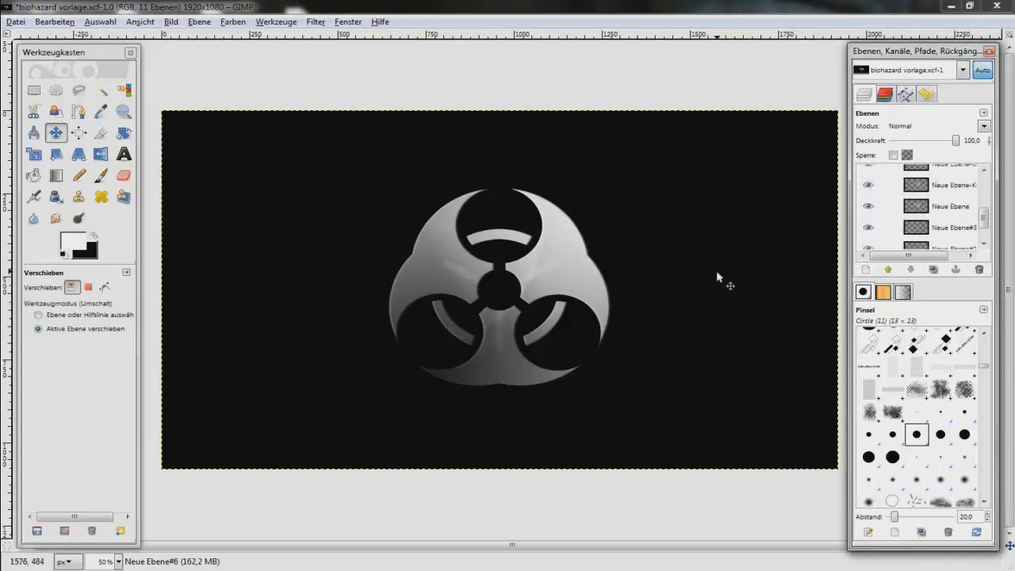
pyautogui.scroll(-1, 641, 334)
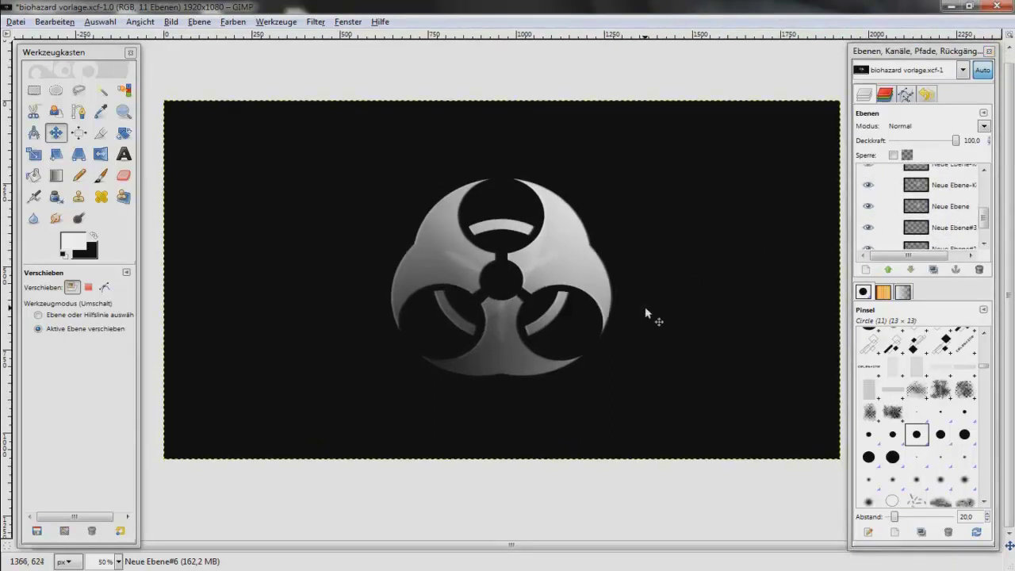
pyautogui.scroll(-2, 873, 238)
pyautogui.click(868, 238)
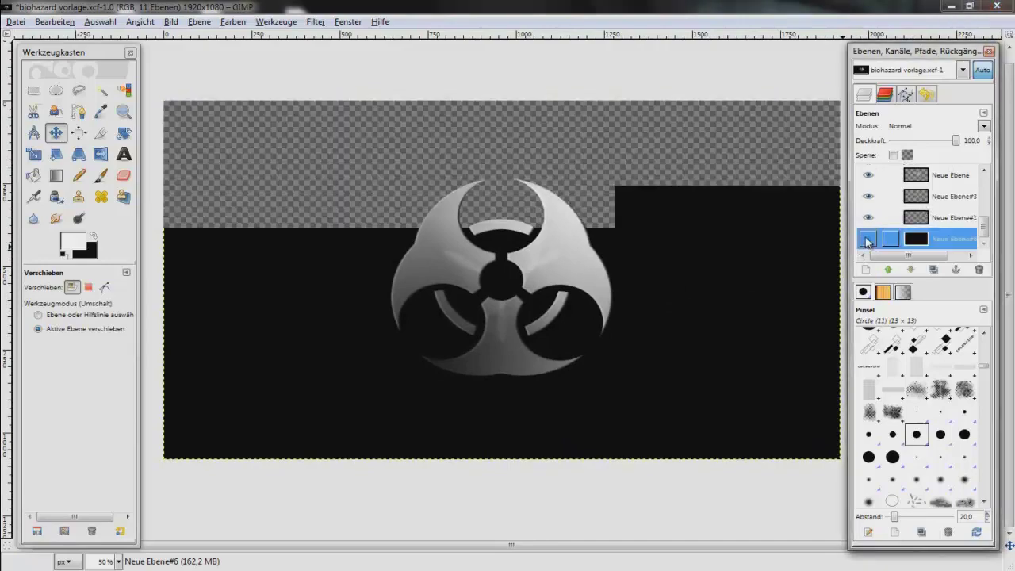
pyautogui.keyDown('ctrl'); pyautogui.scroll(1, 547, 262); pyautogui.keyUp('ctrl')
pyautogui.keyDown('ctrl'); pyautogui.scroll(1, 539, 258); pyautogui.keyUp('ctrl')
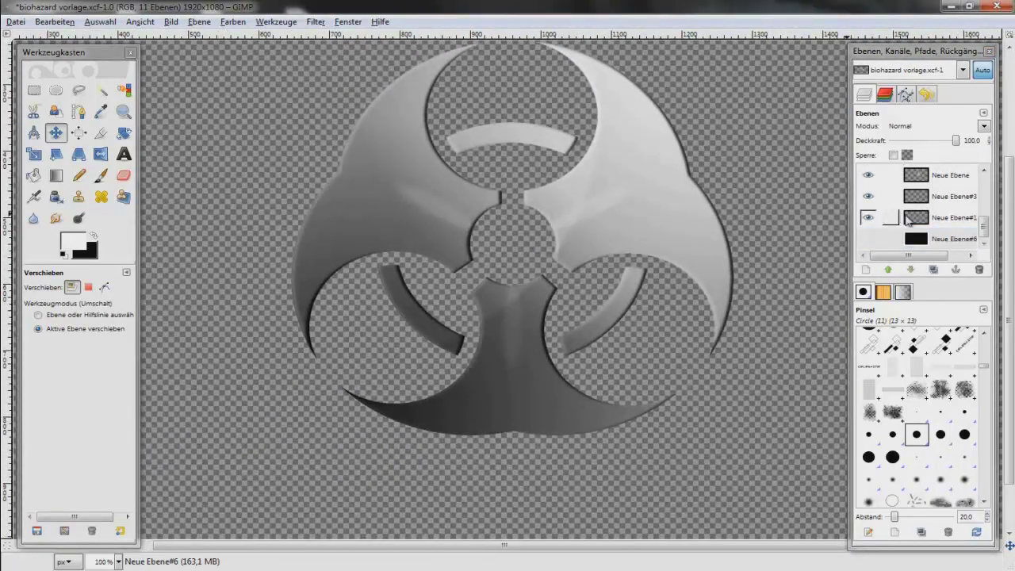
pyautogui.scroll(3, 595, 222)
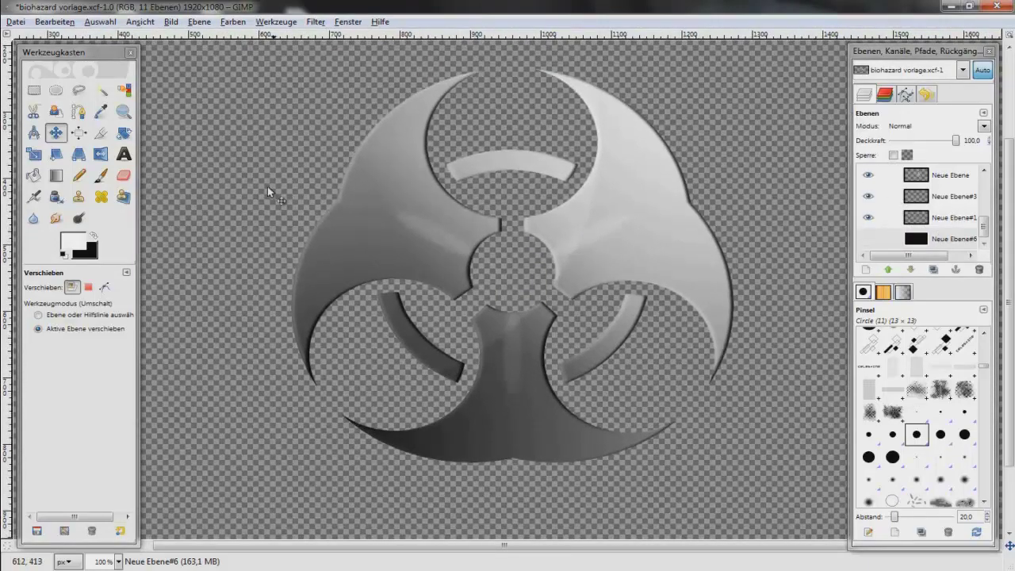
pyautogui.click(868, 240)
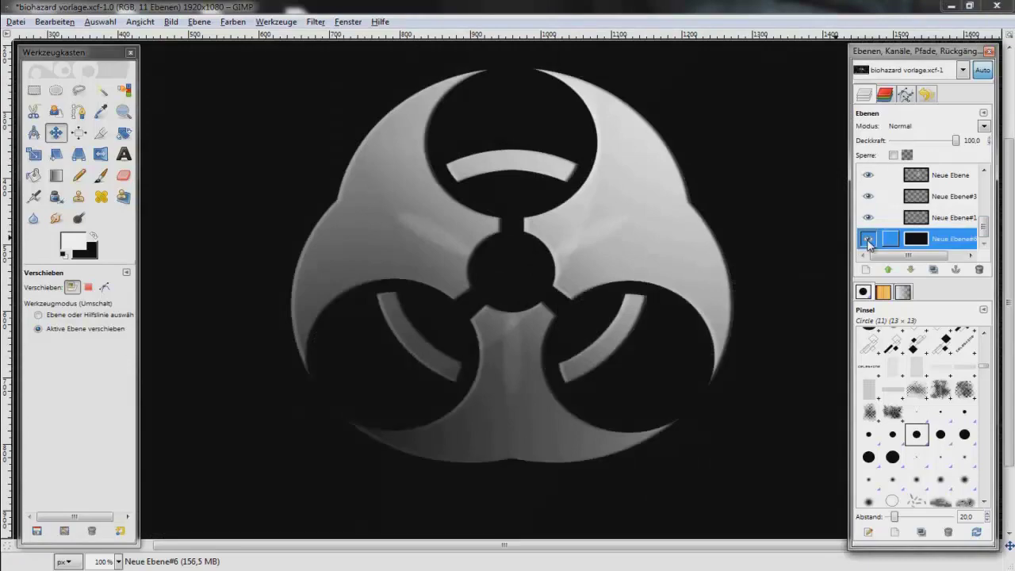
# Compare with the background hidden, nudge the biohazard symbol slightly down-left, and zoom out
pyautogui.click(868, 240)
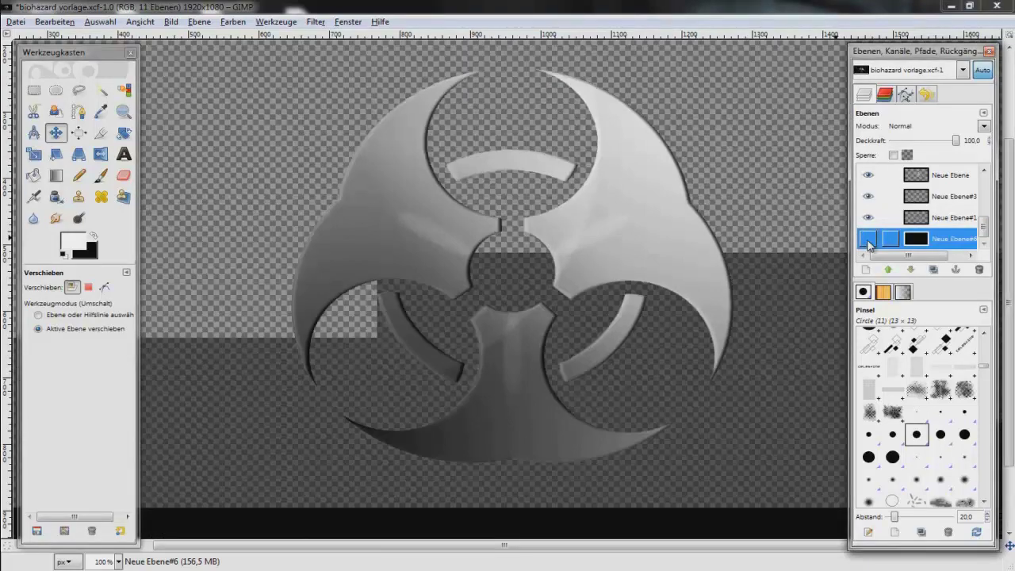
pyautogui.click(868, 239)
pyautogui.moveTo(668, 241); pyautogui.dragTo(663, 258)
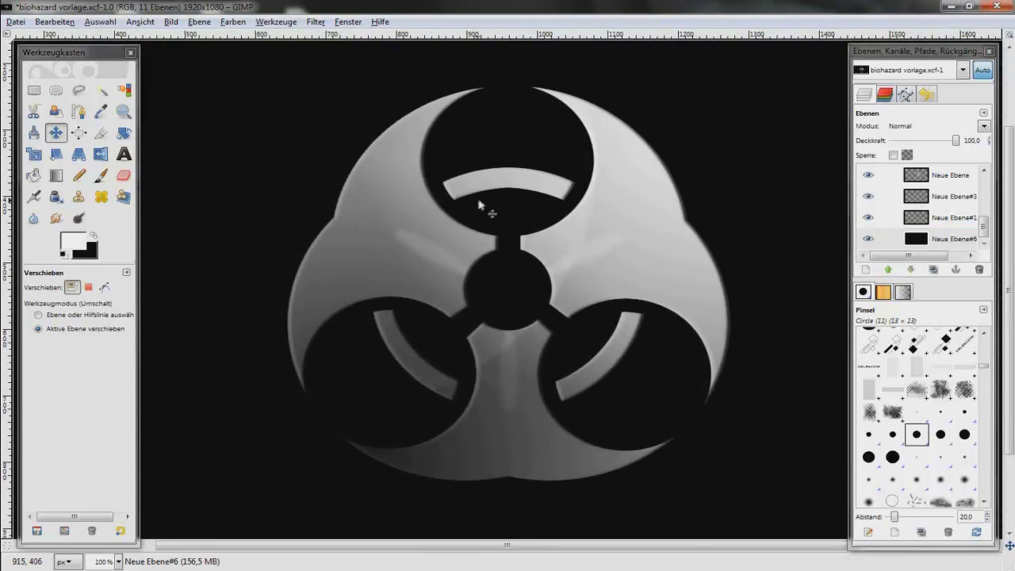
pyautogui.press('-')
pyautogui.press('-')
# Create a maximized 1920×1080 image with black as the foreground colour
pyautogui.click(28, 23)
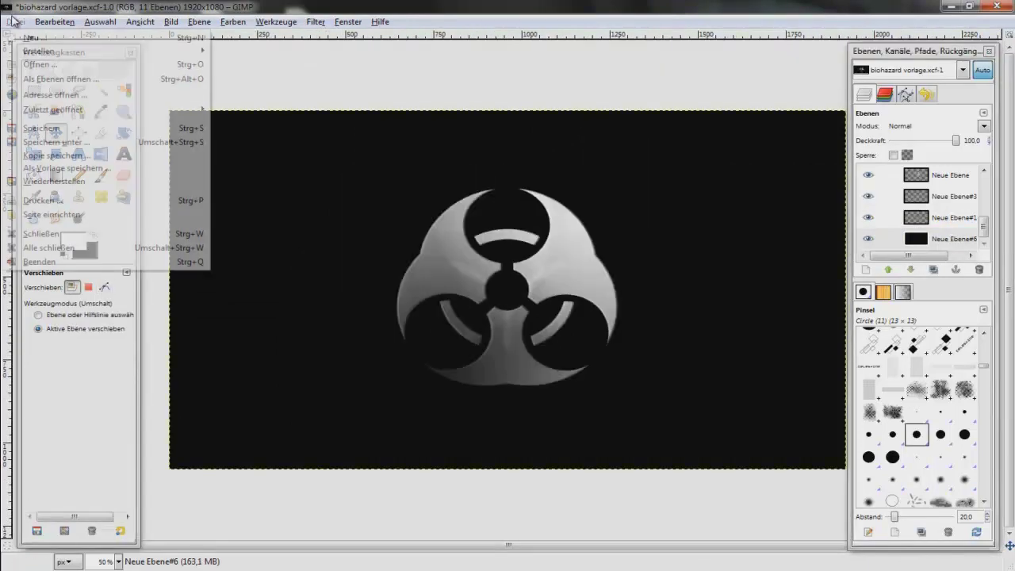
pyautogui.click(28, 39)
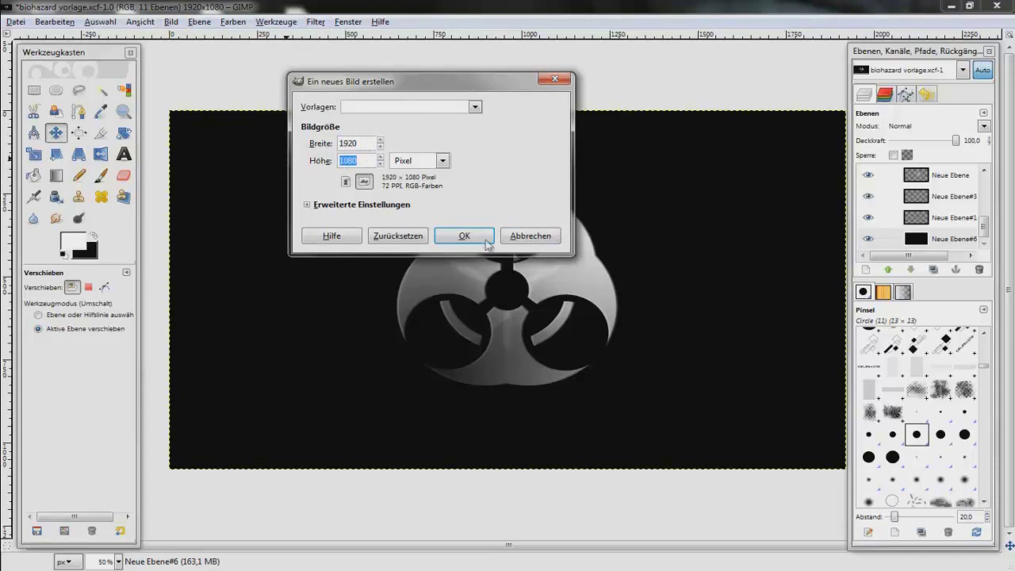
pyautogui.click(487, 241)
pyautogui.doubleClick(456, 26)
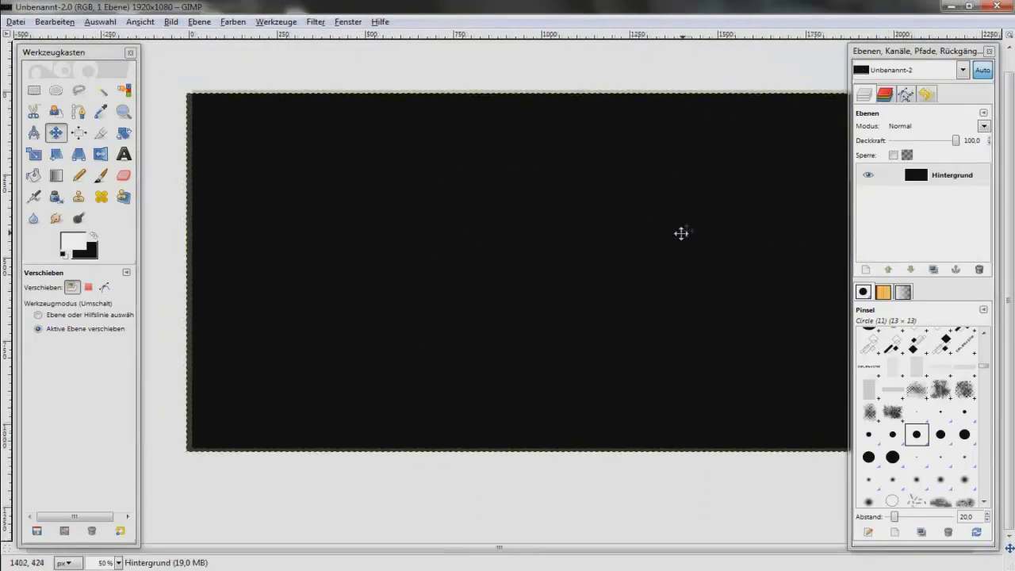
pyautogui.click(72, 288)
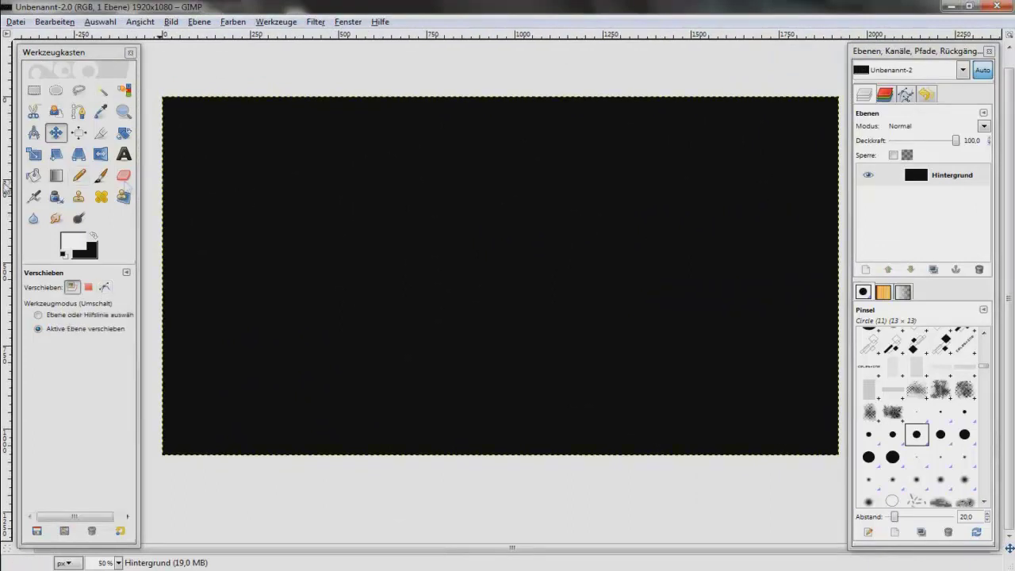
pyautogui.click(95, 237)
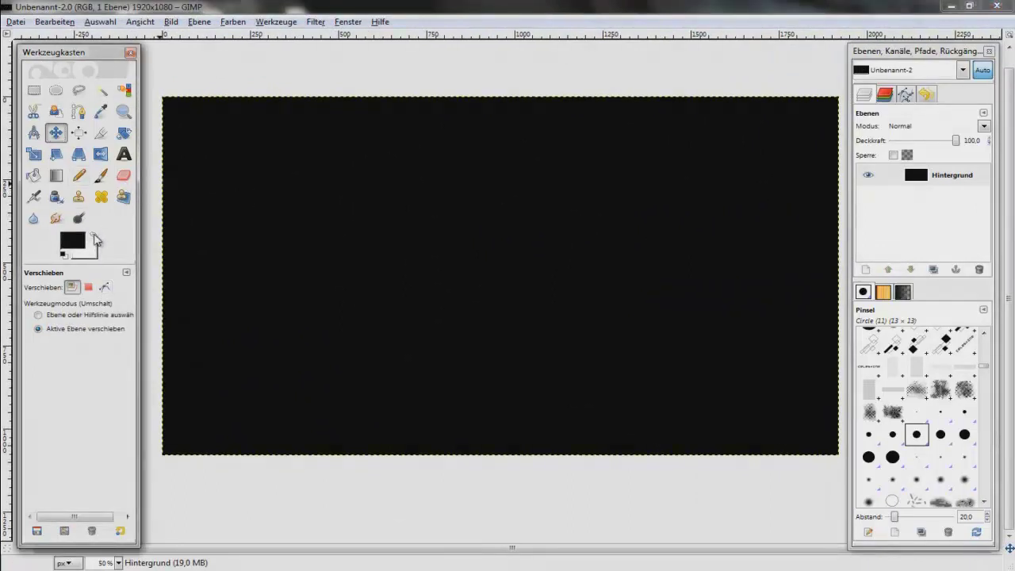
# Add a new layer named Kreise with Transparenz fill
pyautogui.click(868, 269)
pyautogui.moveTo(192, 39); pyautogui.dragTo(558, 124)
pyautogui.write('Kreise')
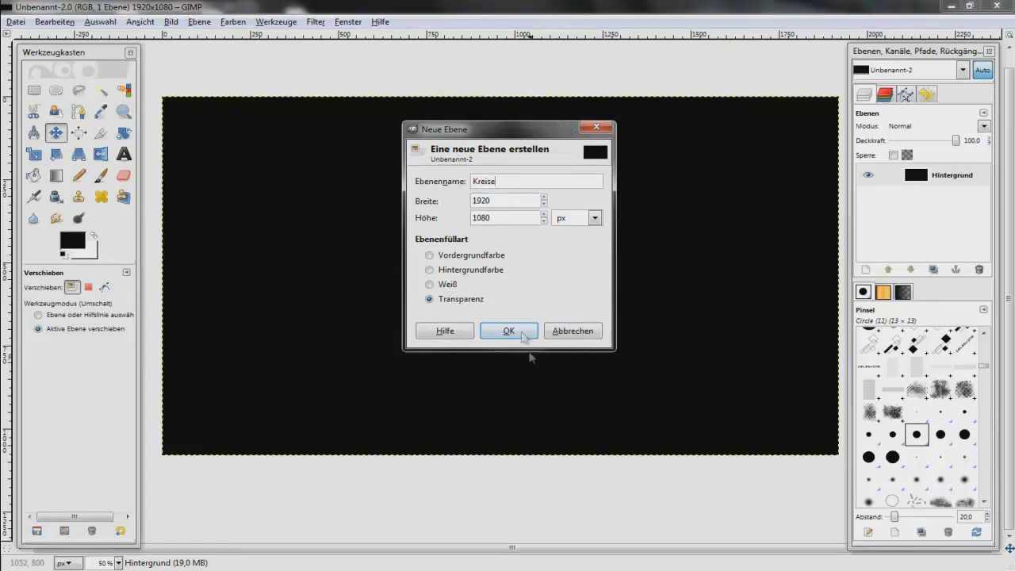
pyautogui.click(516, 334)
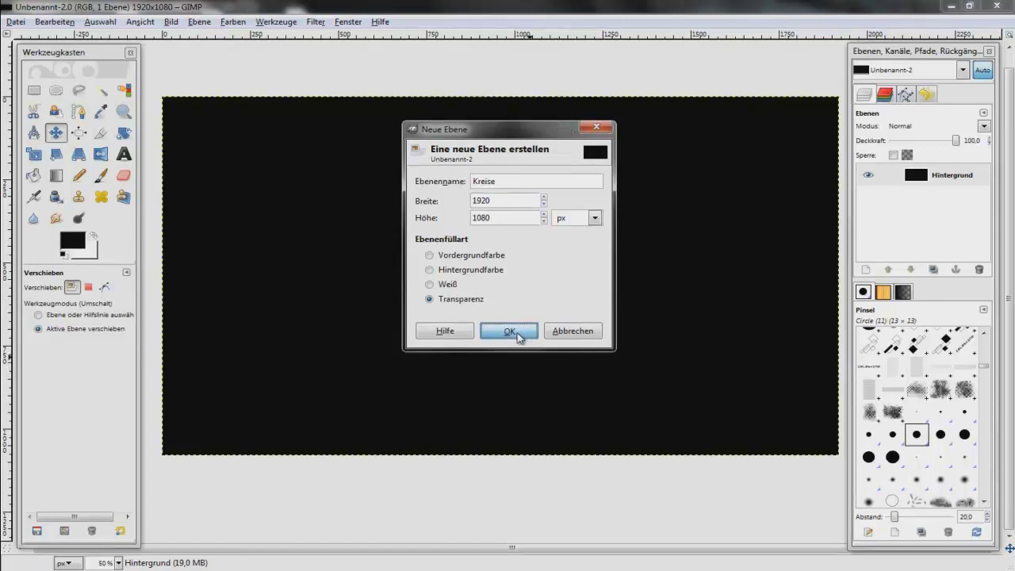
# Hide the Hintergrund layer and keep Kreise as the active layer
pyautogui.click(953, 176)
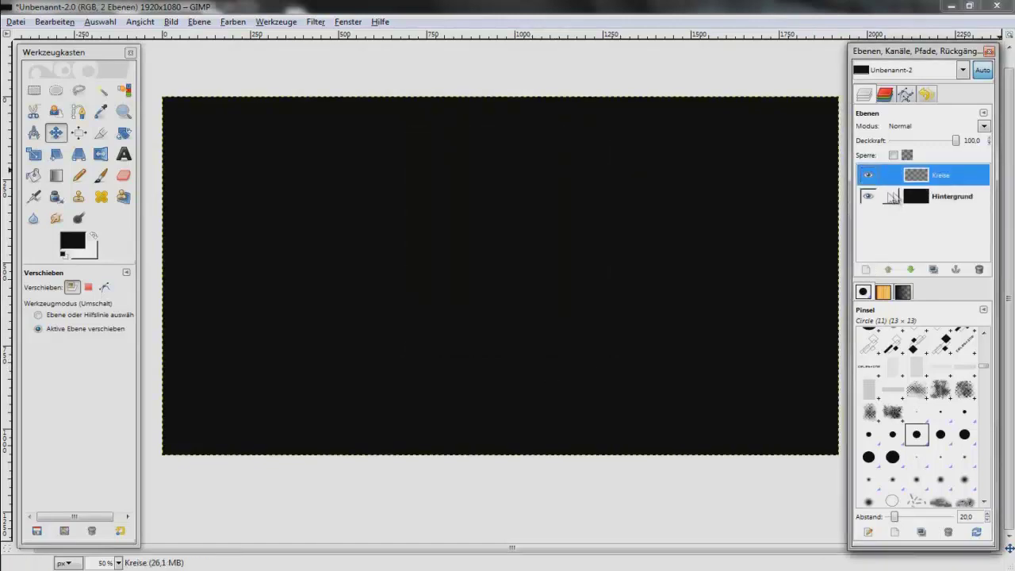
pyautogui.click(868, 196)
pyautogui.click(930, 196)
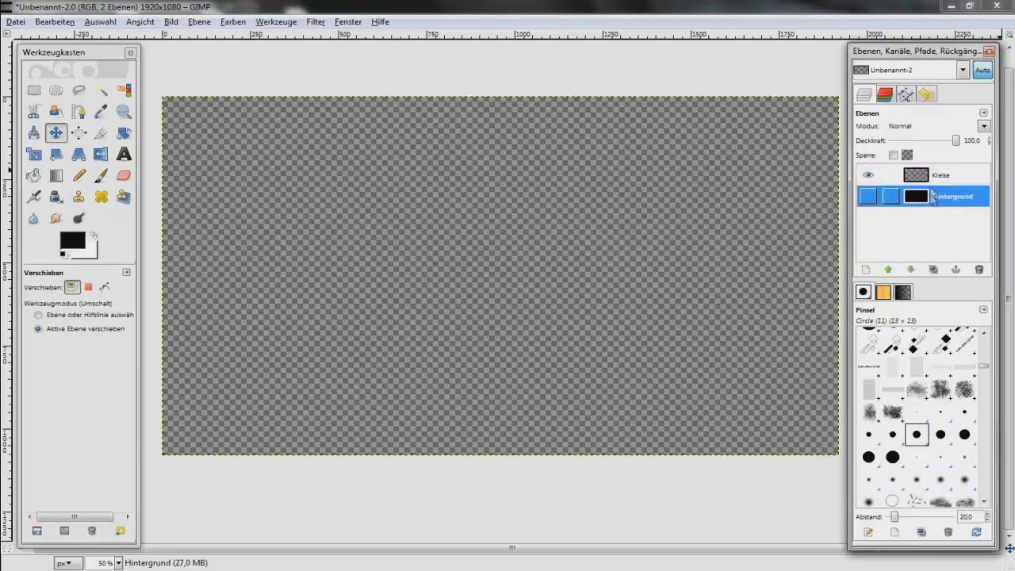
pyautogui.click(948, 175)
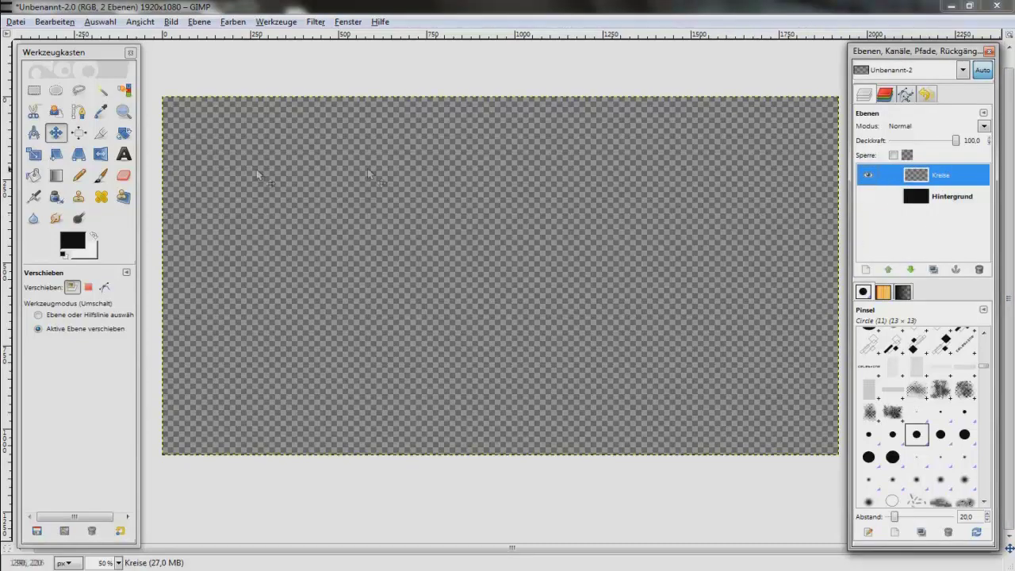
pyautogui.click(169, 24)
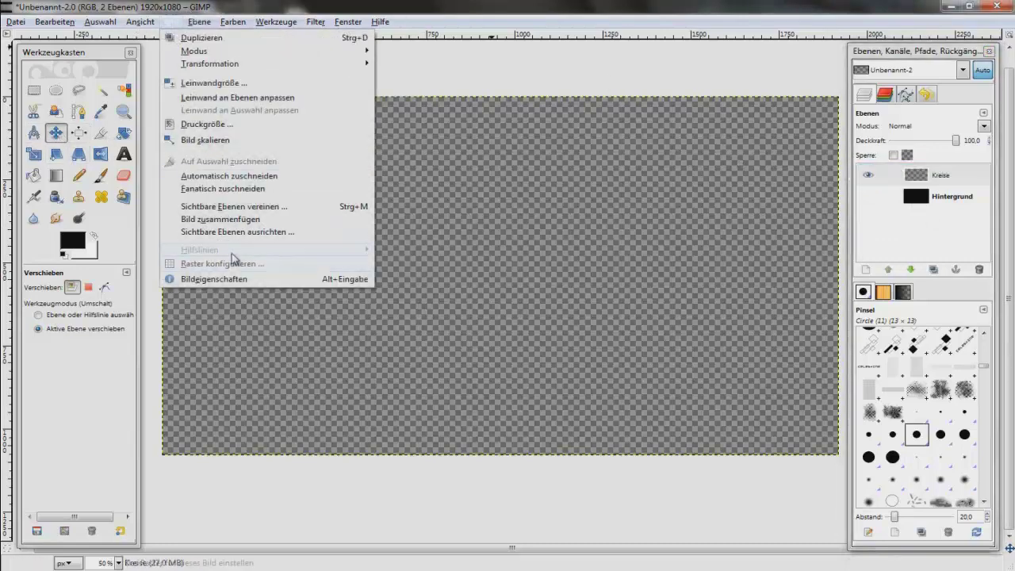
pyautogui.moveTo(238, 249)
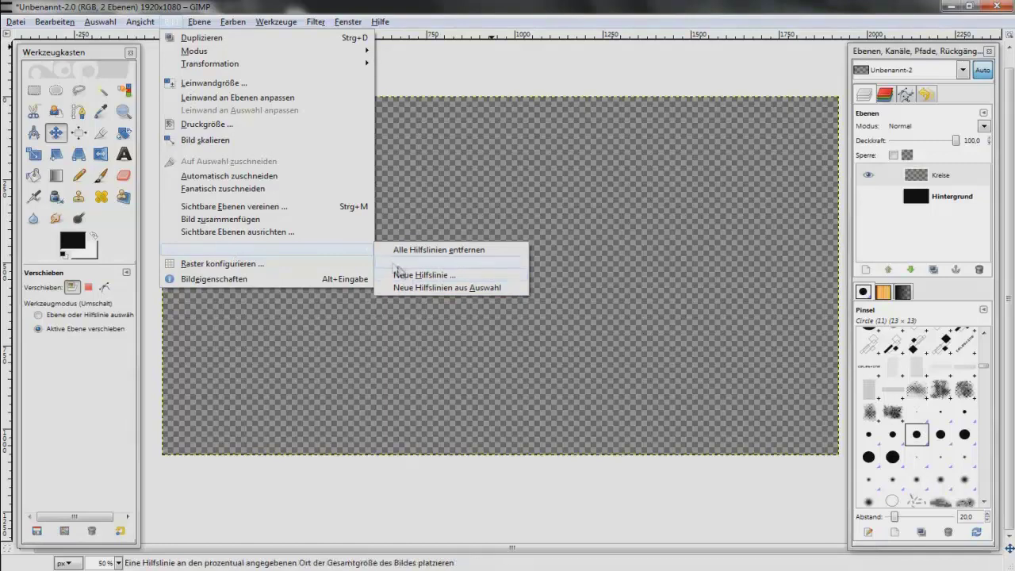
# Add a vertical guide at 50%
pyautogui.click(478, 266)
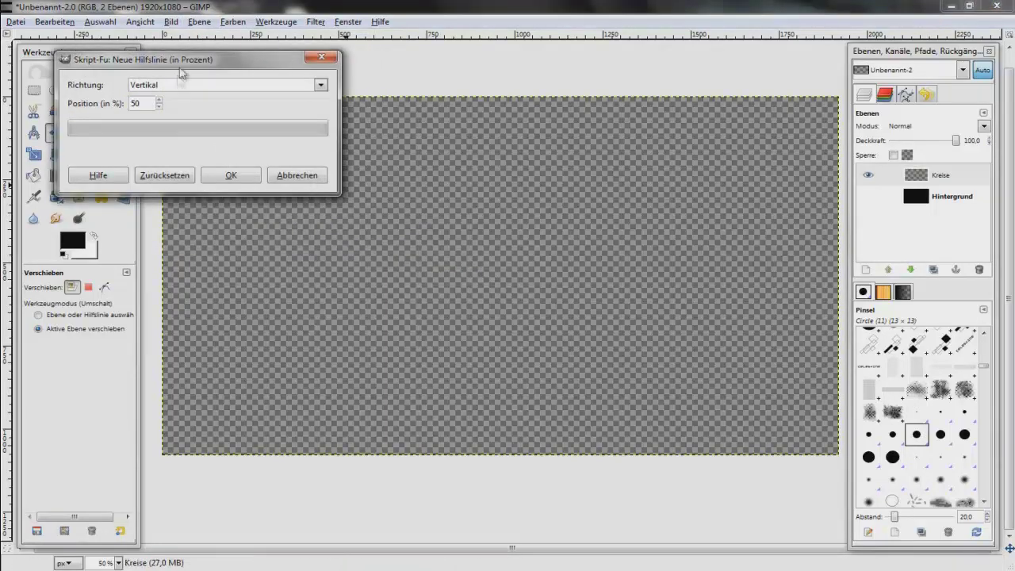
pyautogui.moveTo(181, 72); pyautogui.dragTo(261, 82)
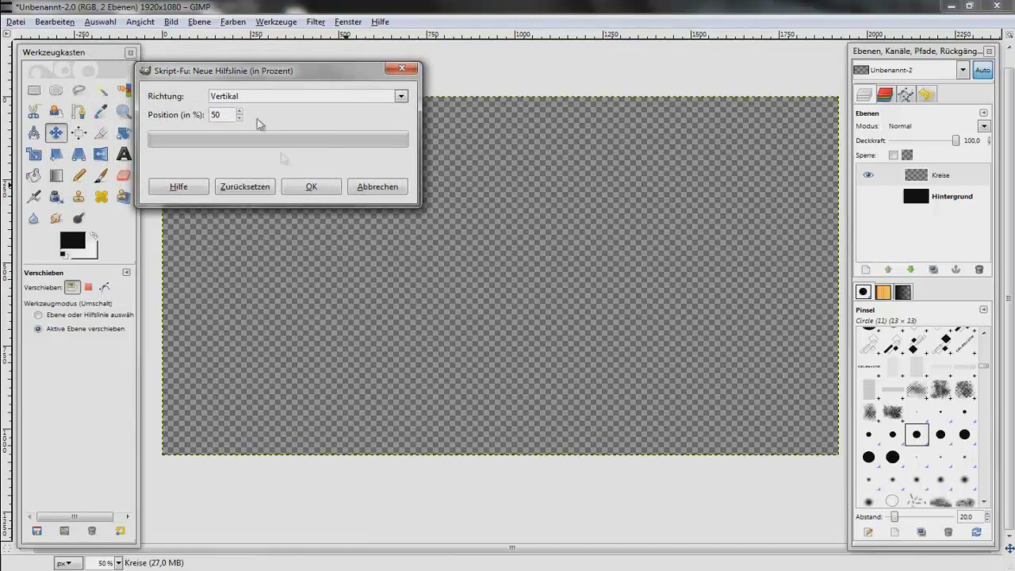
pyautogui.click(304, 191)
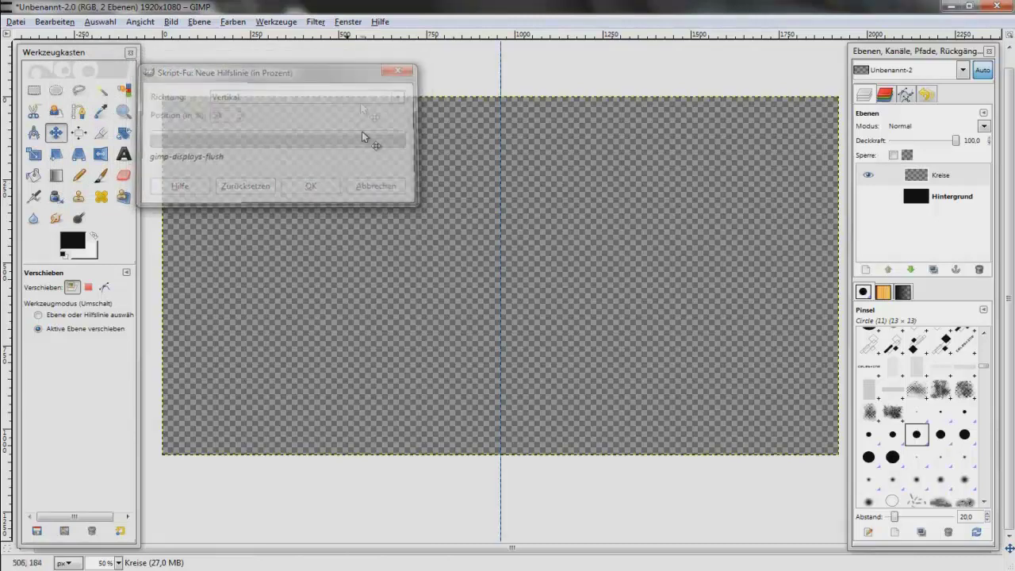
# Add a horizontal guide at 50% through the canvas centre
pyautogui.click(172, 22)
pyautogui.moveTo(238, 250)
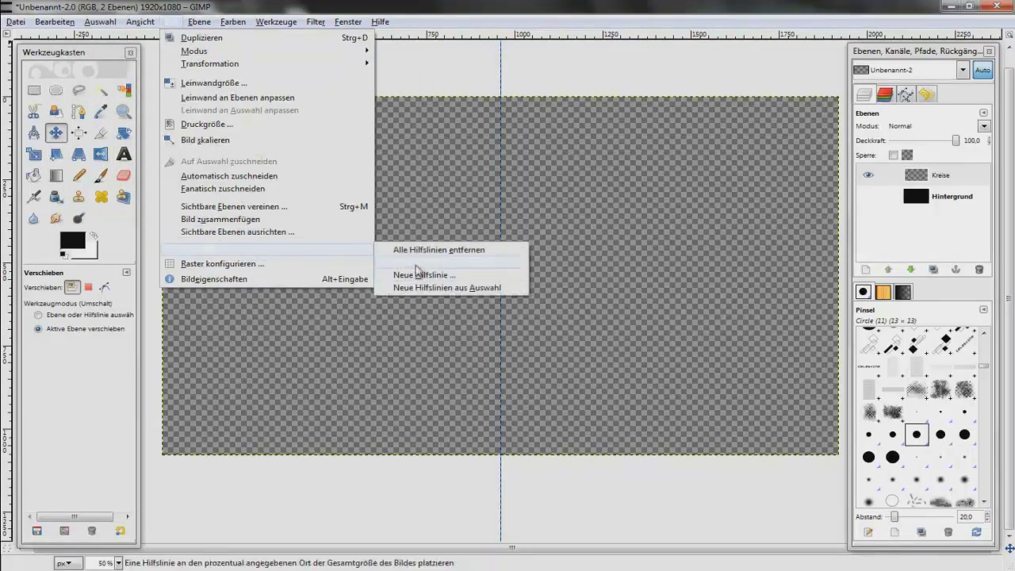
pyautogui.click(415, 268)
pyautogui.click(203, 105)
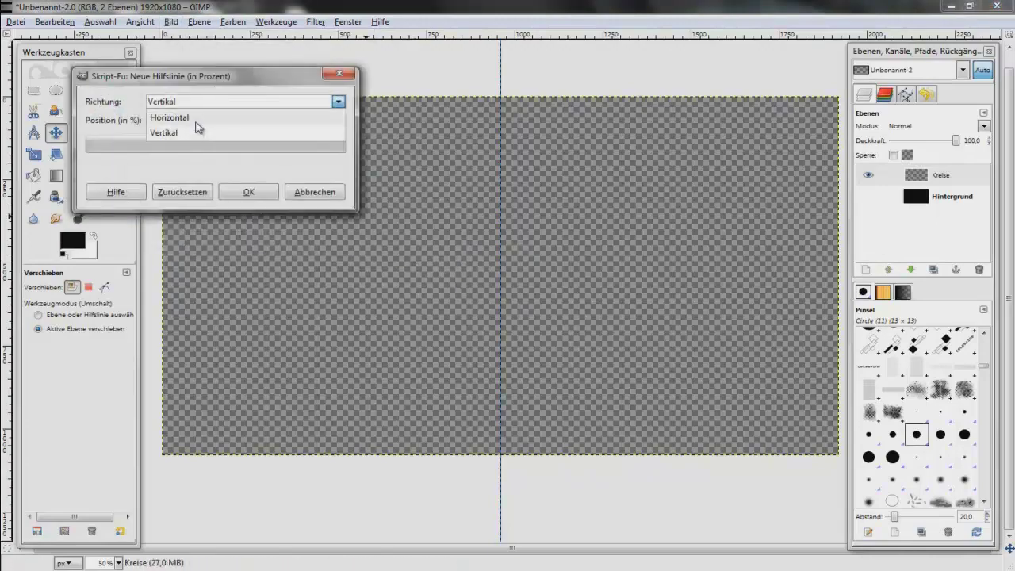
pyautogui.click(196, 121)
pyautogui.click(256, 193)
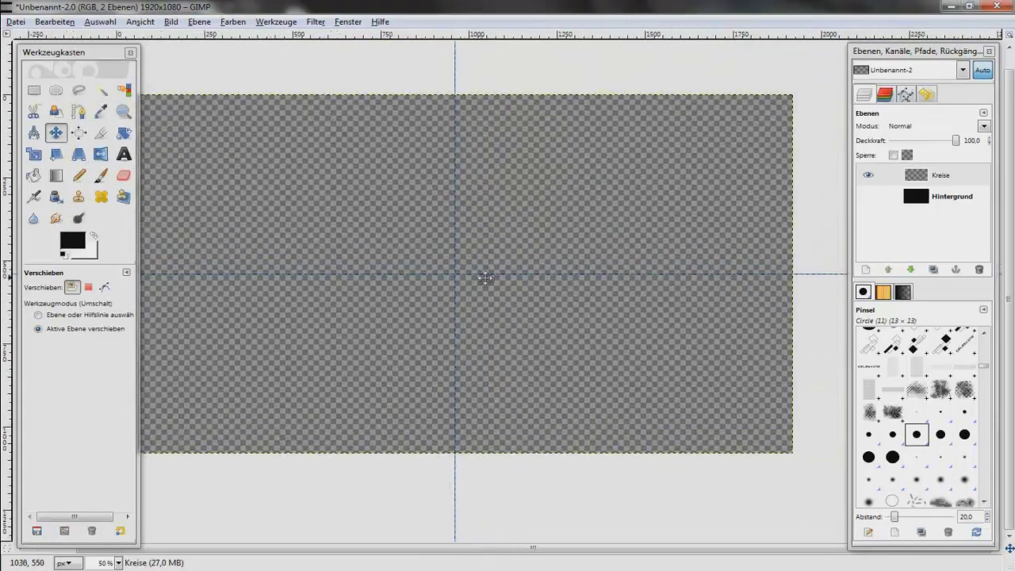
# Draw an Ellipse Select selection of about 602×554 and move it up and right
pyautogui.scroll(-1, 315, 198)
pyautogui.click(55, 91)
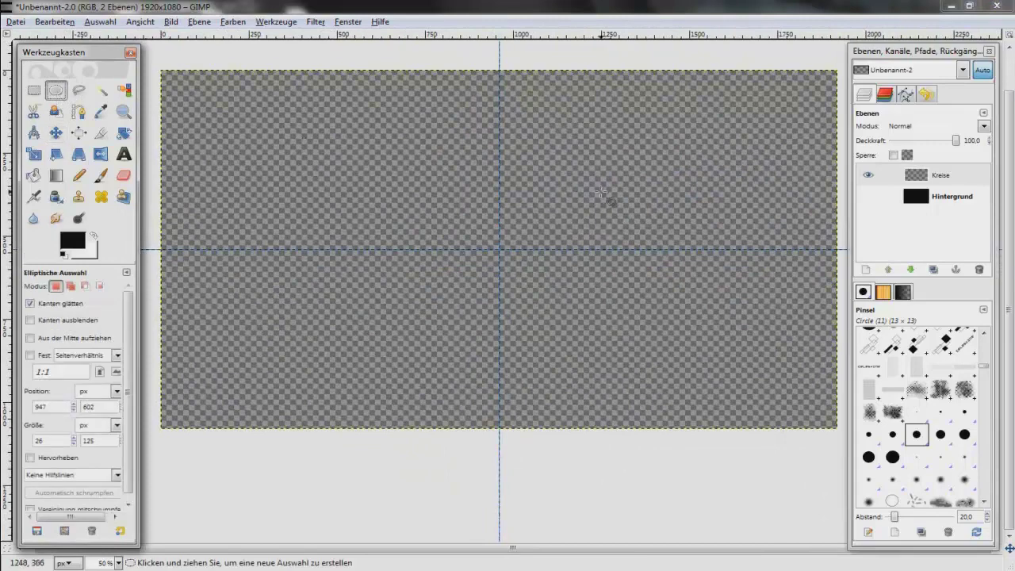
pyautogui.moveTo(594, 176); pyautogui.dragTo(391, 340)
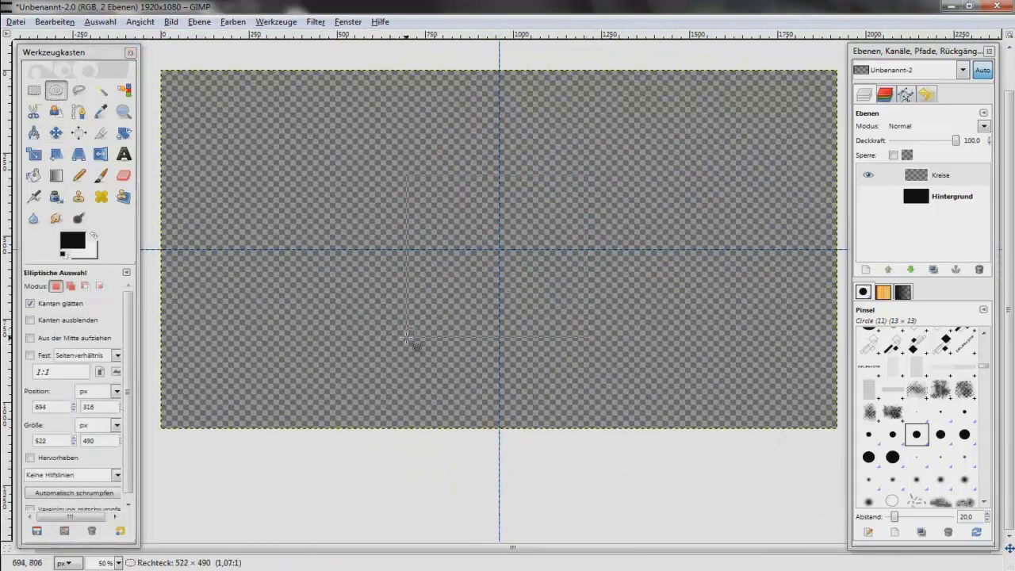
pyautogui.moveTo(390, 340); pyautogui.dragTo(381, 361)
pyautogui.moveTo(454, 326); pyautogui.dragTo(534, 238)
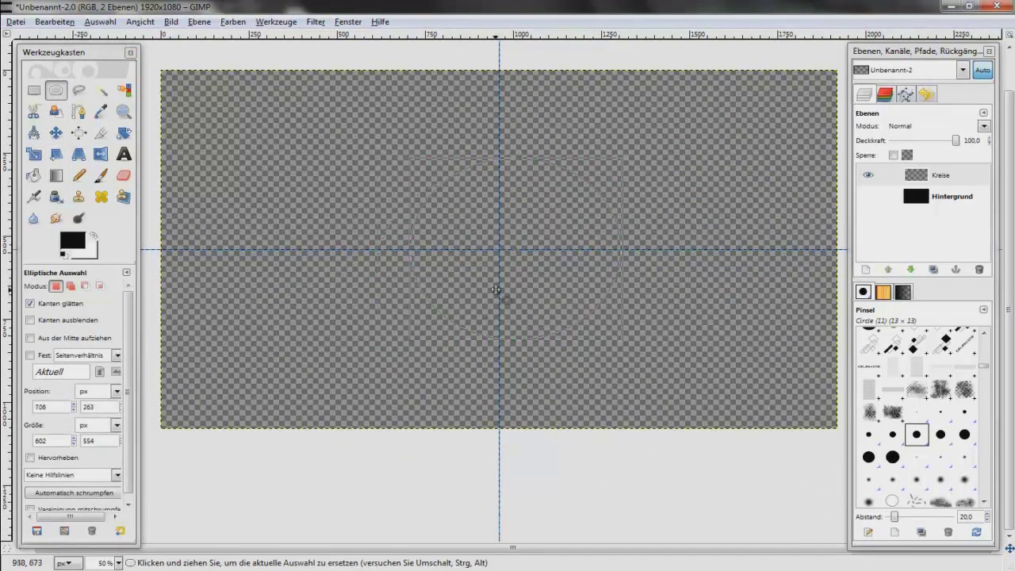
pyautogui.click(868, 196)
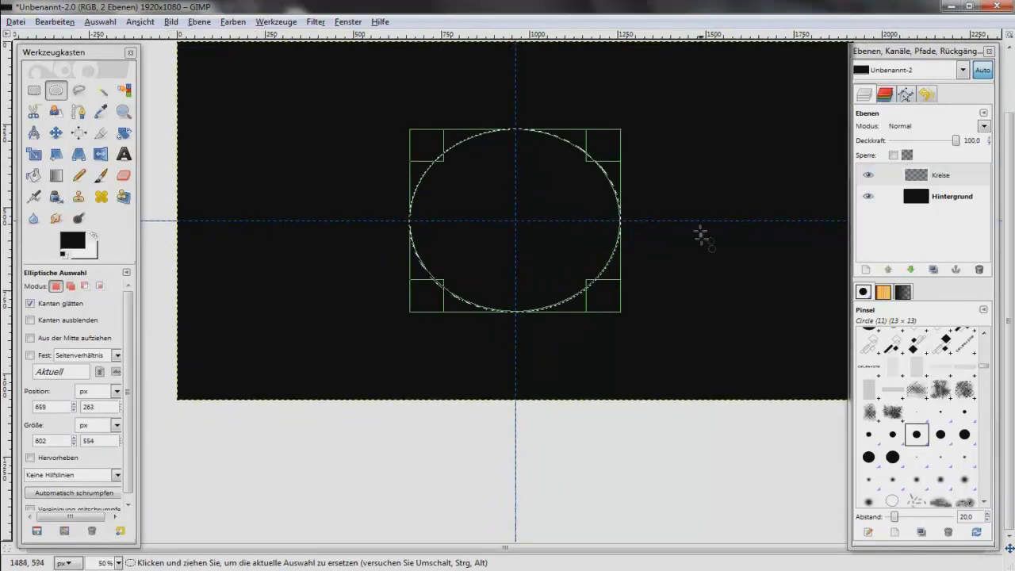
pyautogui.press('+')
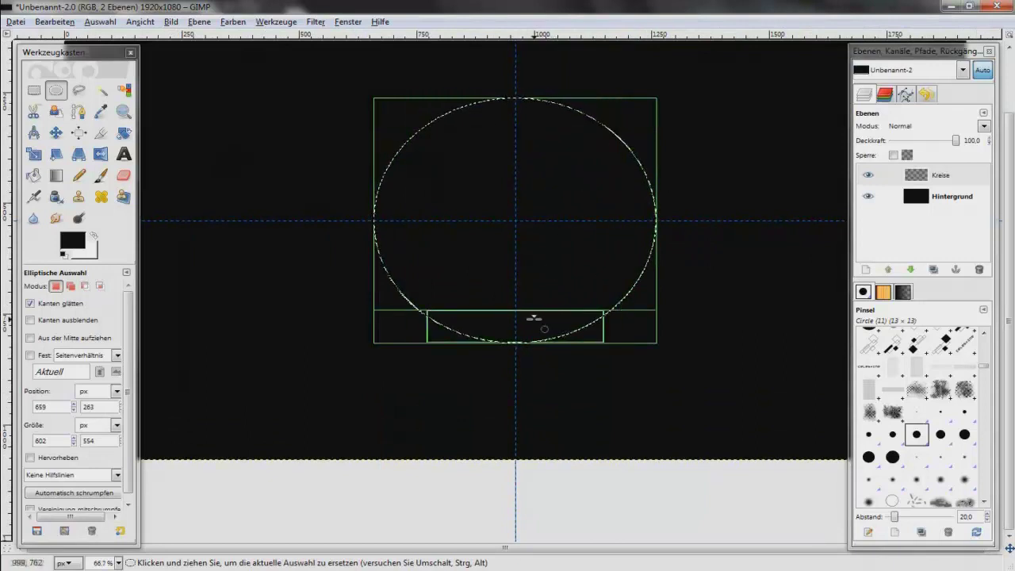
# Reshape the ellipse to 602×583, place it at 774, 356, and hide Hintergrund
pyautogui.moveTo(525, 324); pyautogui.dragTo(526, 343)
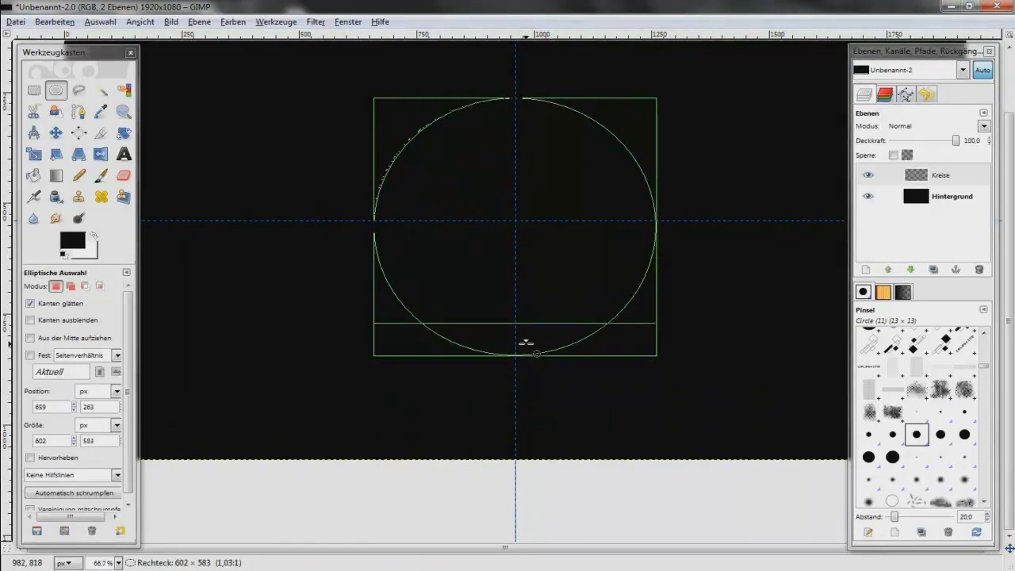
pyautogui.moveTo(539, 249); pyautogui.dragTo(539, 242)
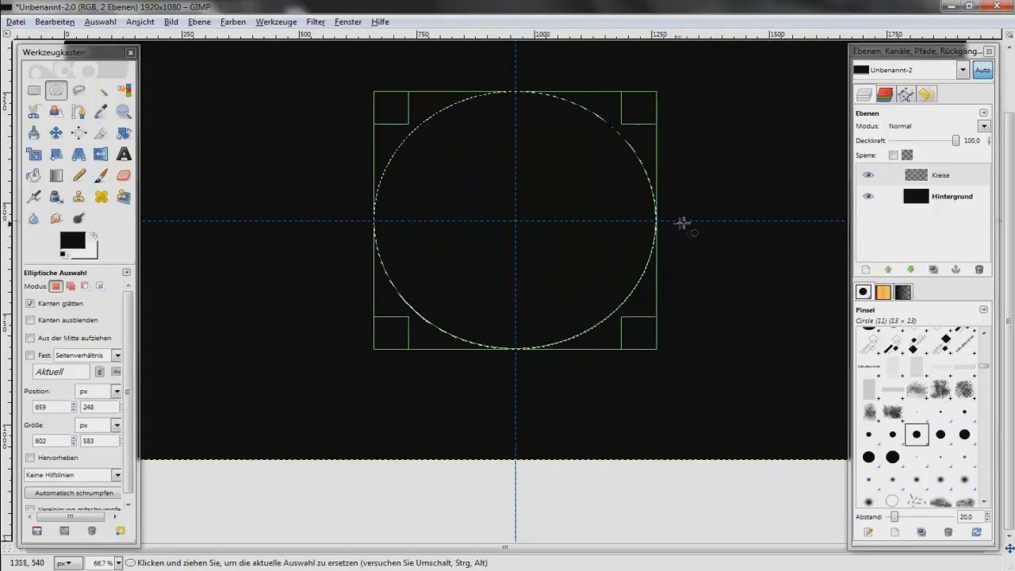
pyautogui.moveTo(621, 220); pyautogui.dragTo(521, 281)
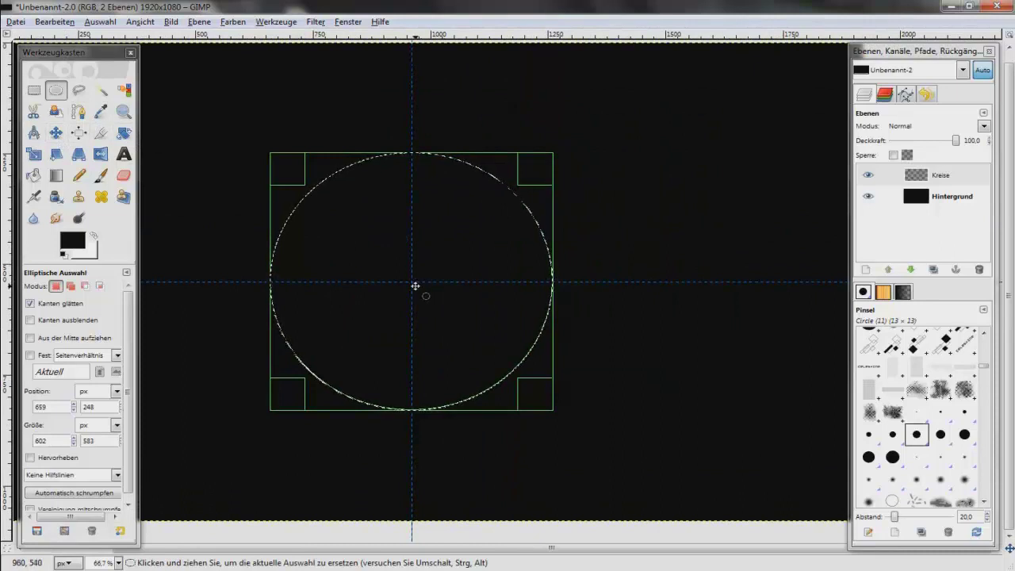
pyautogui.moveTo(415, 285)
pyautogui.mouseDown()
pyautogui.moveTo(488, 225)
pyautogui.moveTo(483, 204)
pyautogui.mouseUp()
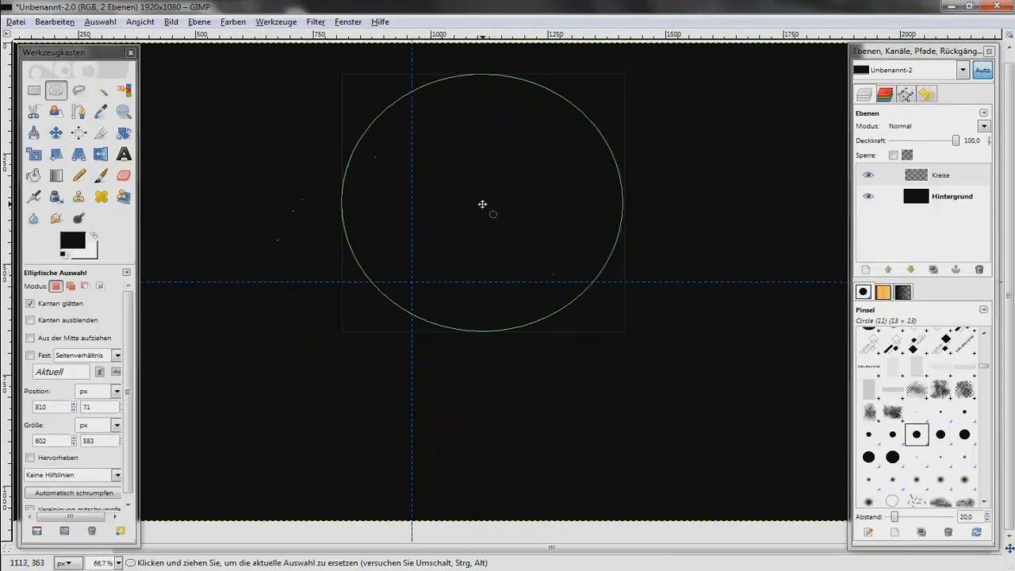
pyautogui.moveTo(482, 204)
pyautogui.mouseDown()
pyautogui.moveTo(474, 351)
pyautogui.moveTo(525, 265)
pyautogui.moveTo(517, 262)
pyautogui.mouseUp()
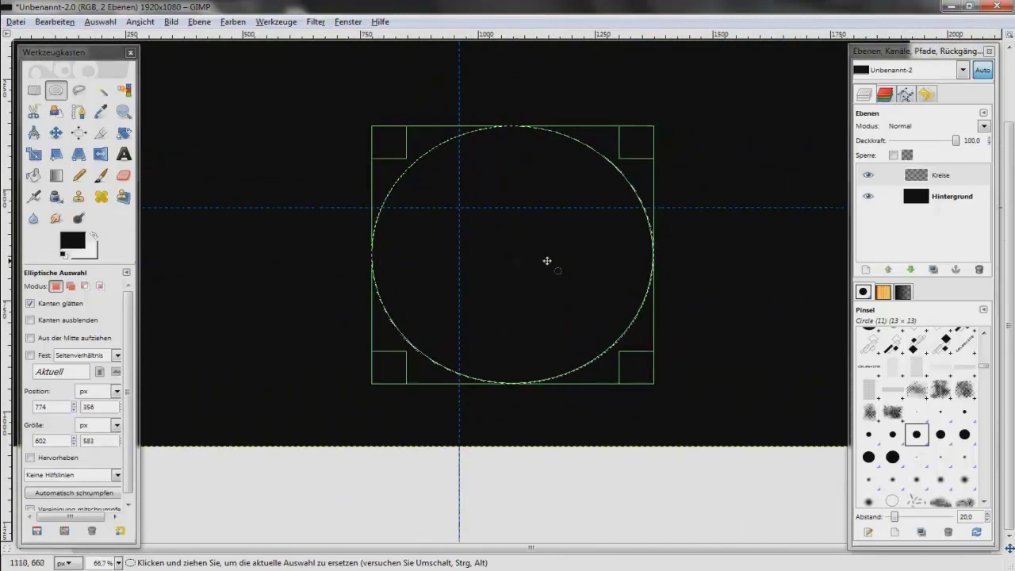
pyautogui.click(869, 196)
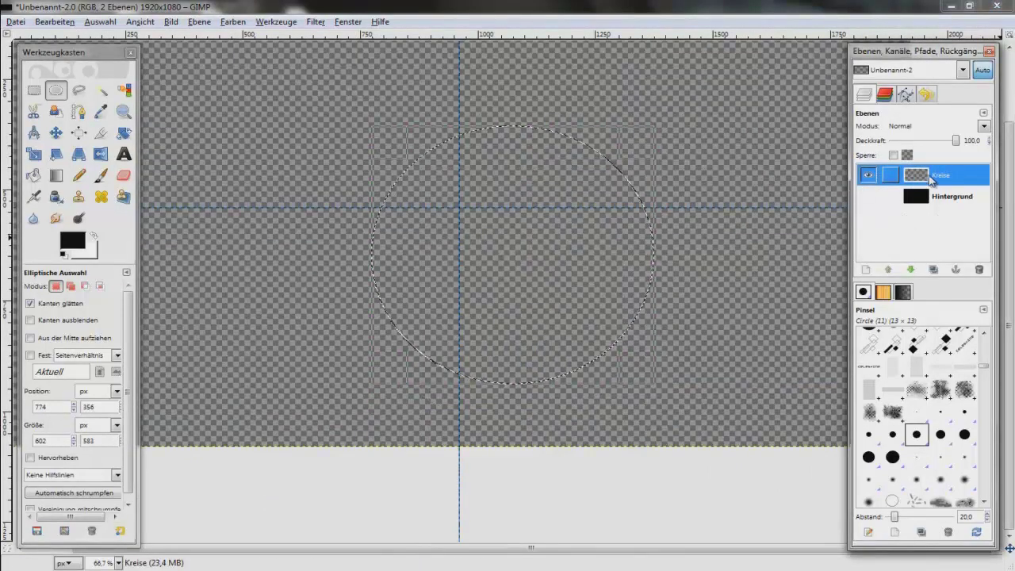
# Fill the elliptical selection with black using Bucket Fill
pyautogui.click(34, 176)
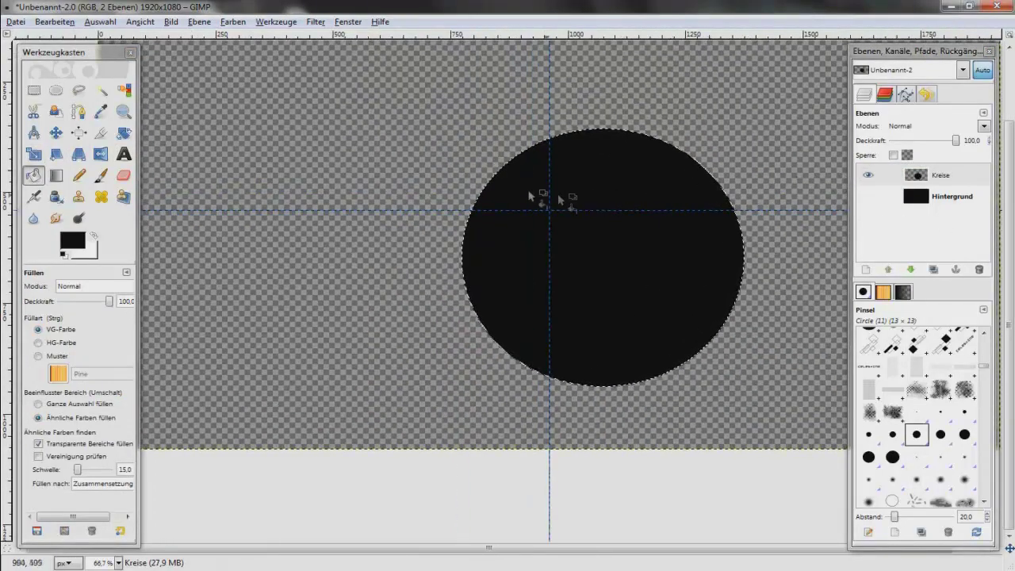
pyautogui.click(55, 91)
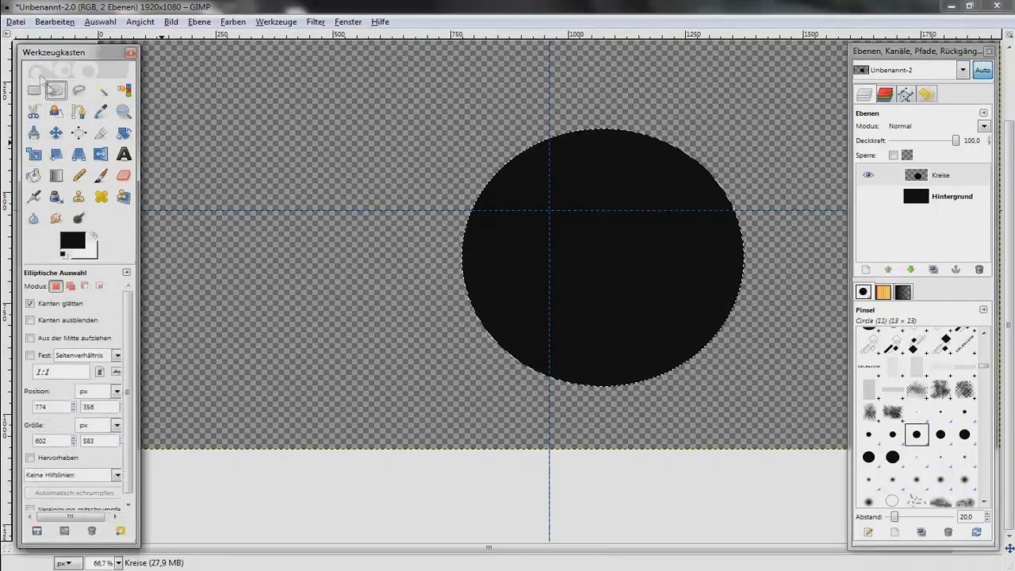
# Move the circle selection left over the black disc, toggling the background to check
pyautogui.click(607, 251)
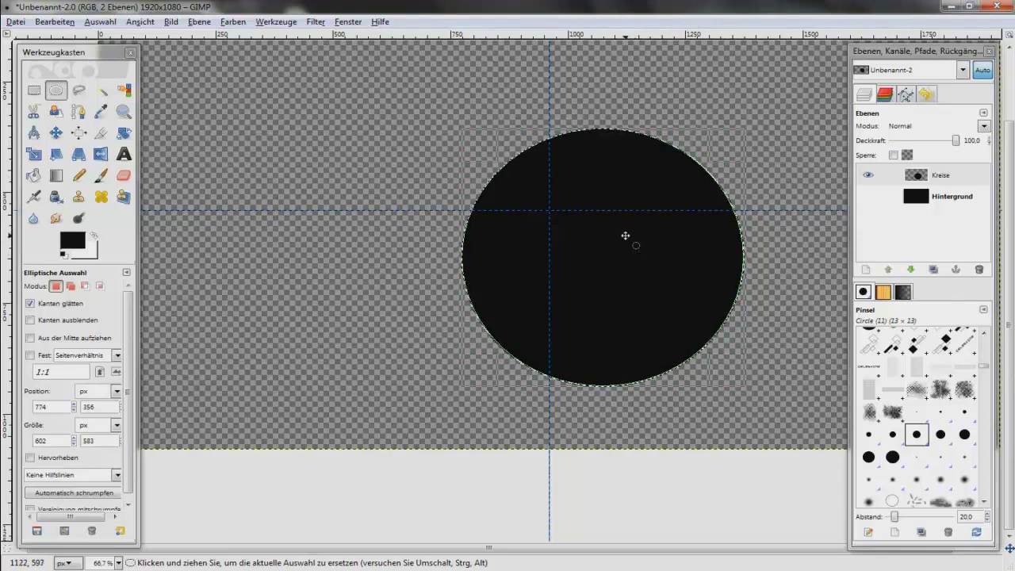
pyautogui.moveTo(625, 236)
pyautogui.mouseDown()
pyautogui.moveTo(505, 230)
pyautogui.moveTo(529, 231)
pyautogui.mouseUp()
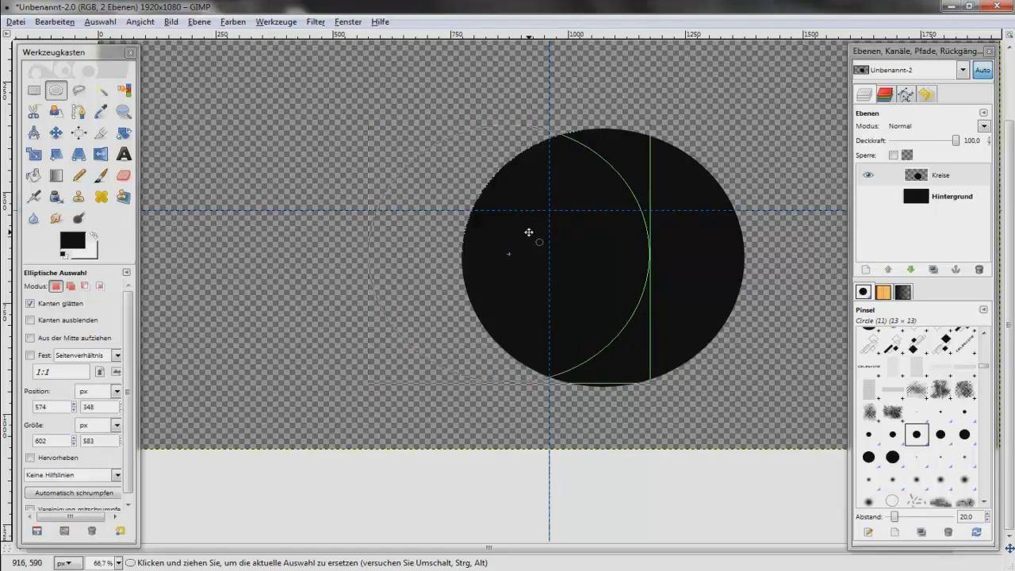
pyautogui.moveTo(529, 231); pyautogui.dragTo(530, 236)
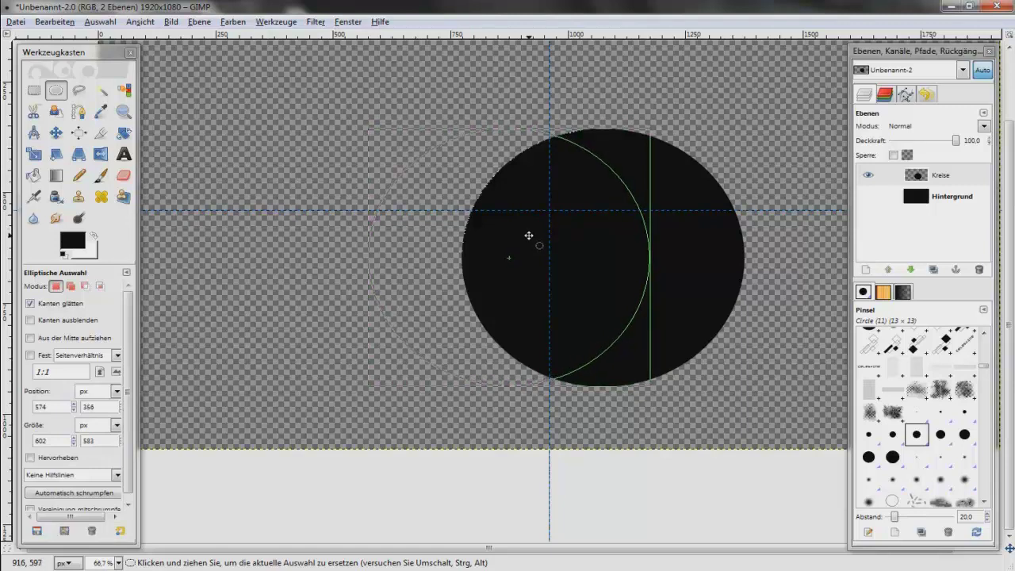
pyautogui.moveTo(529, 236); pyautogui.dragTo(523, 235)
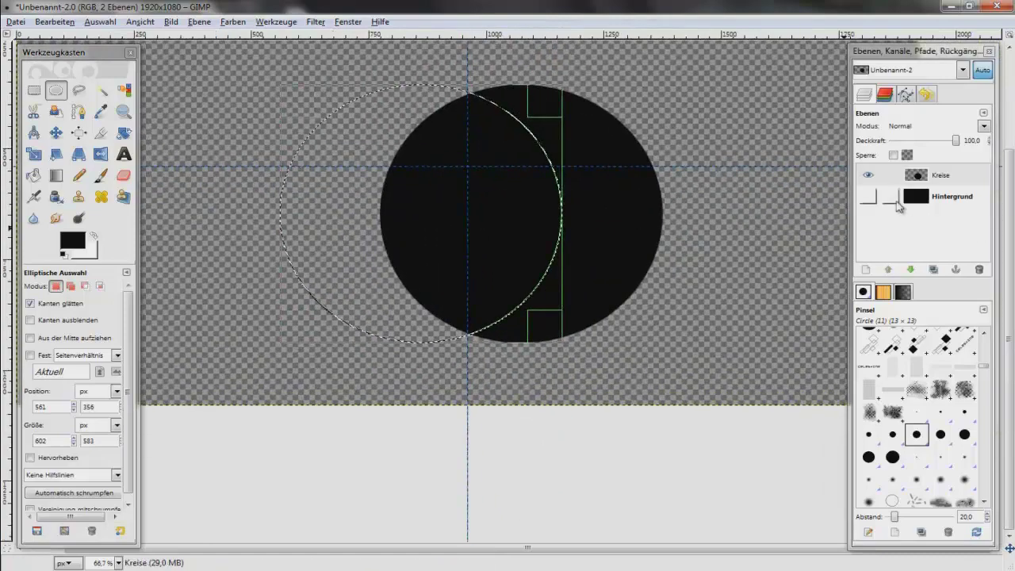
pyautogui.click(869, 197)
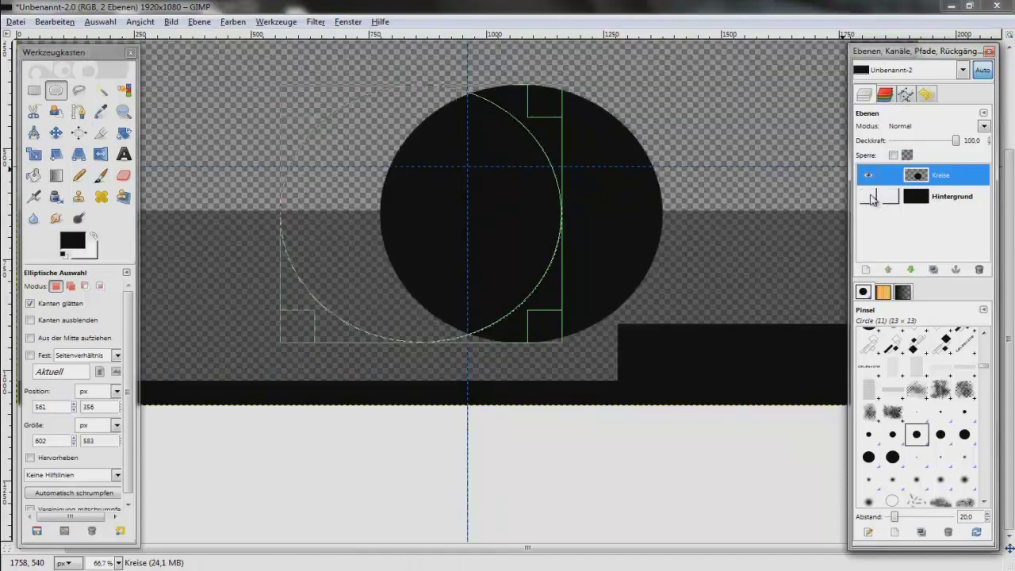
pyautogui.click(868, 197)
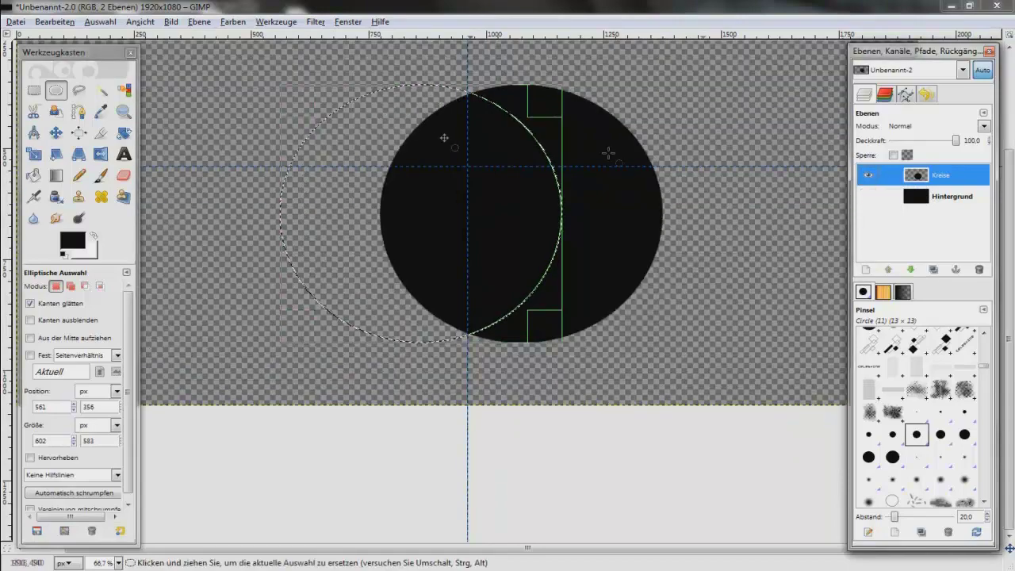
# Zoom in and pan along the black circle's edge near the vertical guide
pyautogui.scroll(2, 611, 170)
pyautogui.scroll(1, 707, 172)
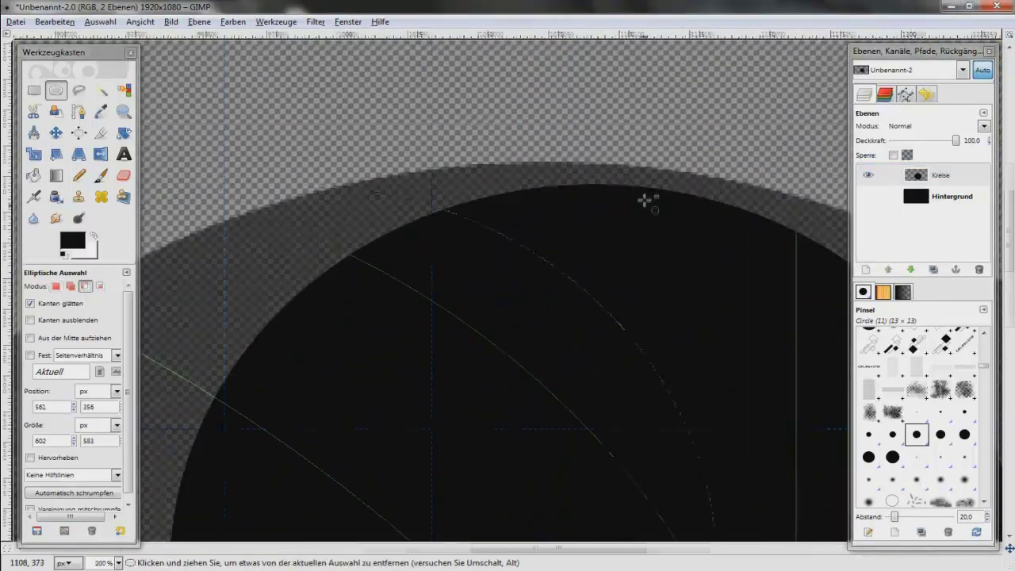
pyautogui.scroll(4, 645, 201)
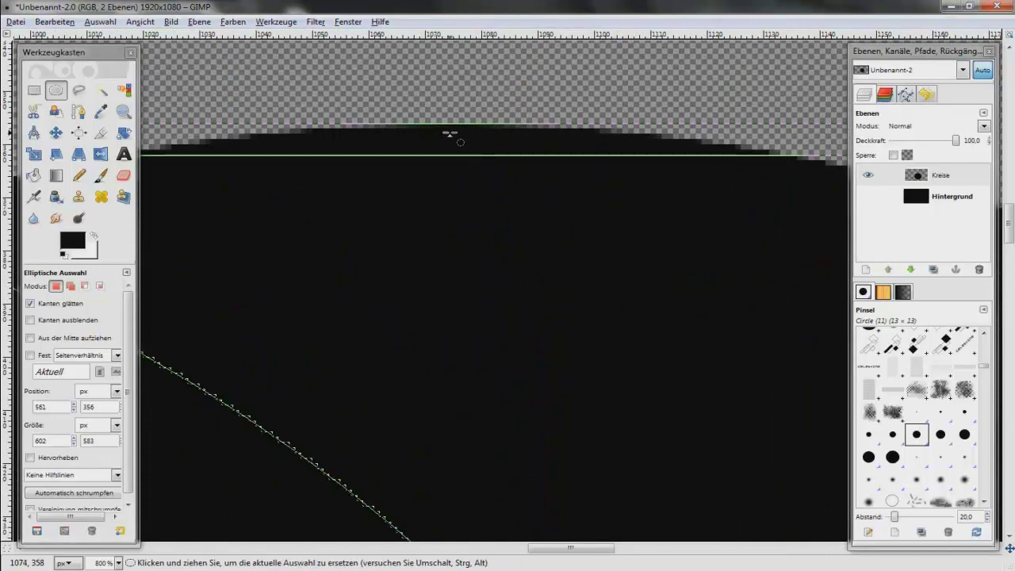
pyautogui.moveTo(429, 167); pyautogui.dragTo(629, 206)
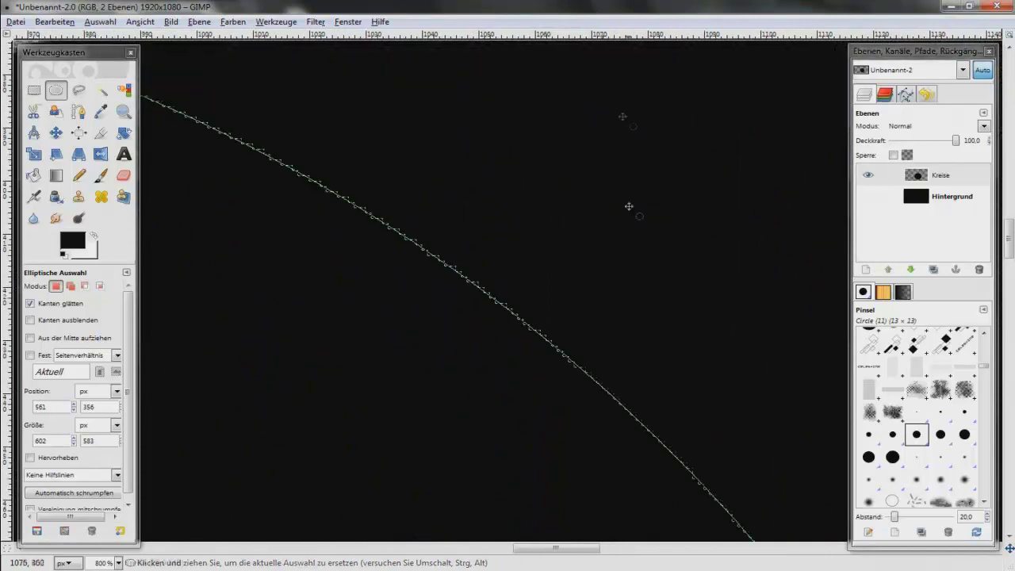
pyautogui.scroll(-5, 624, 265)
pyautogui.scroll(-5, 611, 261)
pyautogui.scroll(-5, 601, 284)
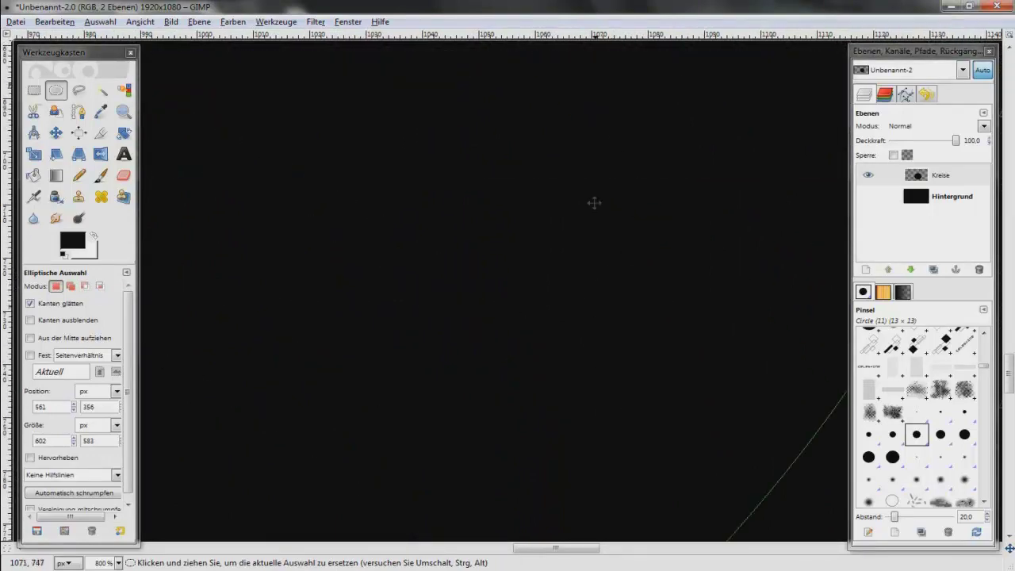
pyautogui.scroll(-5, 516, 429)
pyautogui.scroll(-5, 372, 274)
pyautogui.scroll(-3, 586, 292)
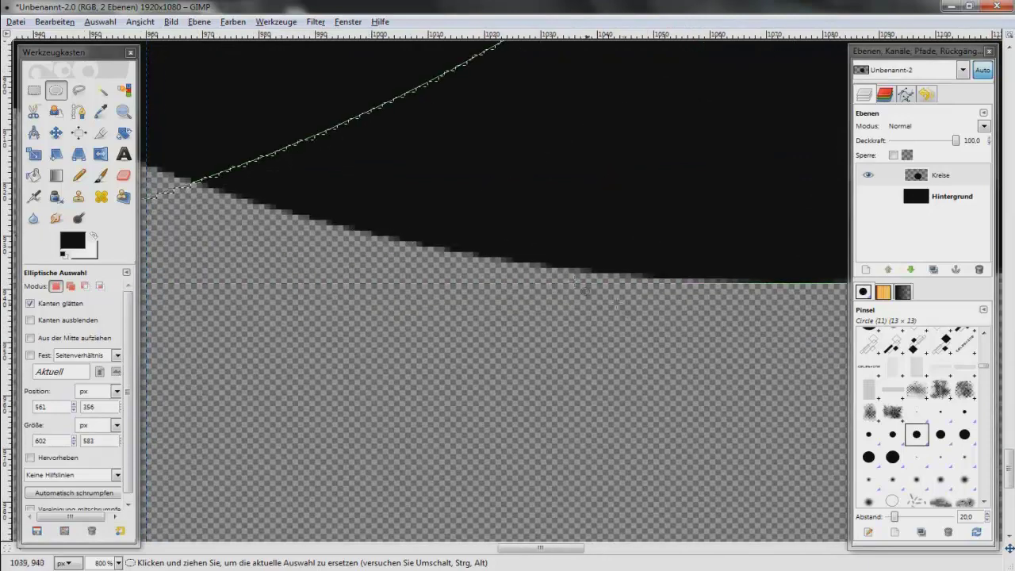
pyautogui.moveTo(753, 274); pyautogui.dragTo(553, 248)
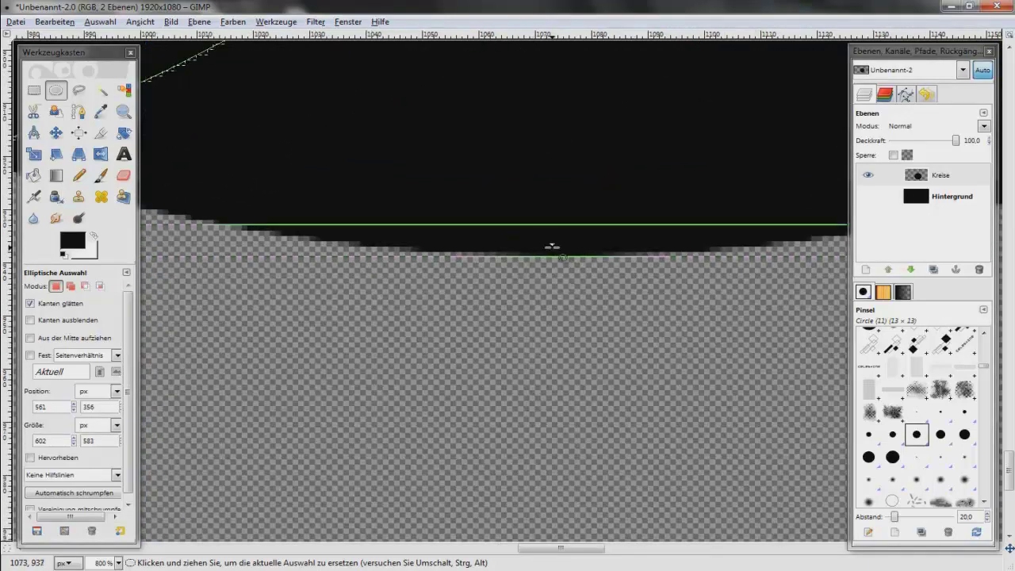
pyautogui.hscroll(-3, 363, 195)
pyautogui.hscroll(-2, 534, 232)
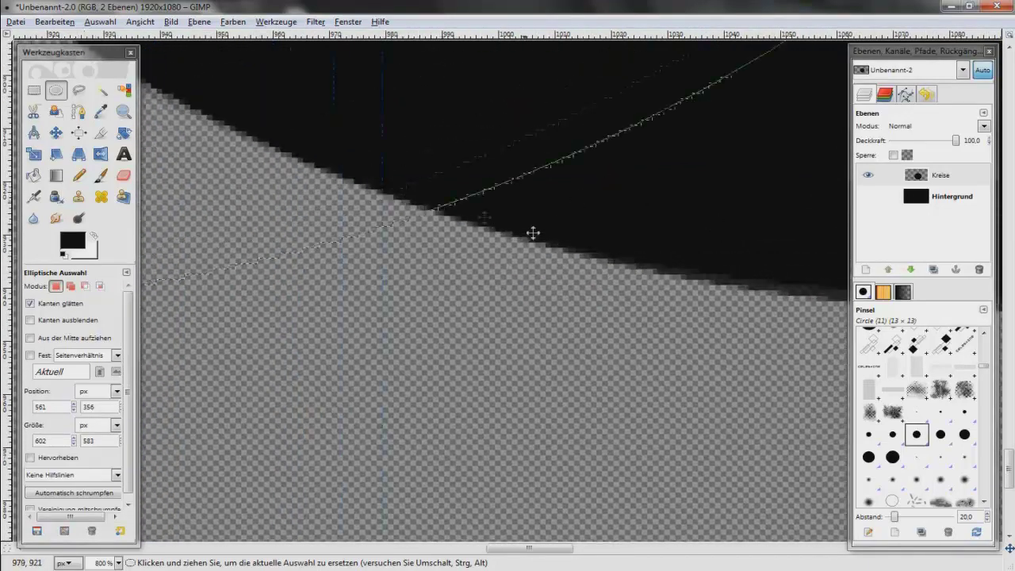
pyautogui.hscroll(-3, 533, 233)
pyautogui.scroll(1, 533, 233)
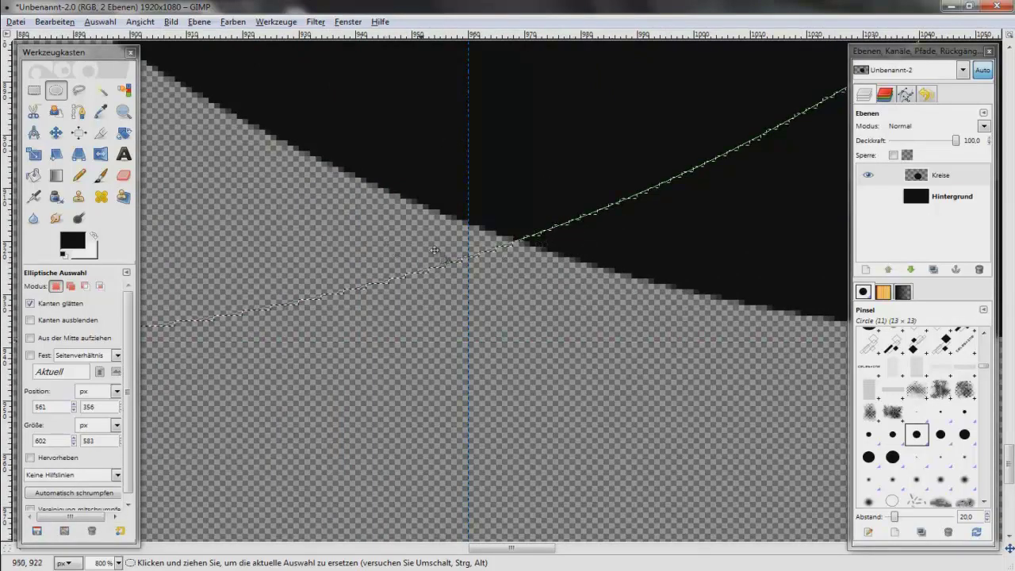
pyautogui.hscroll(-2, 453, 132)
pyautogui.scroll(2, 453, 131)
pyautogui.hscroll(-1, 551, 227)
pyautogui.scroll(1, 551, 227)
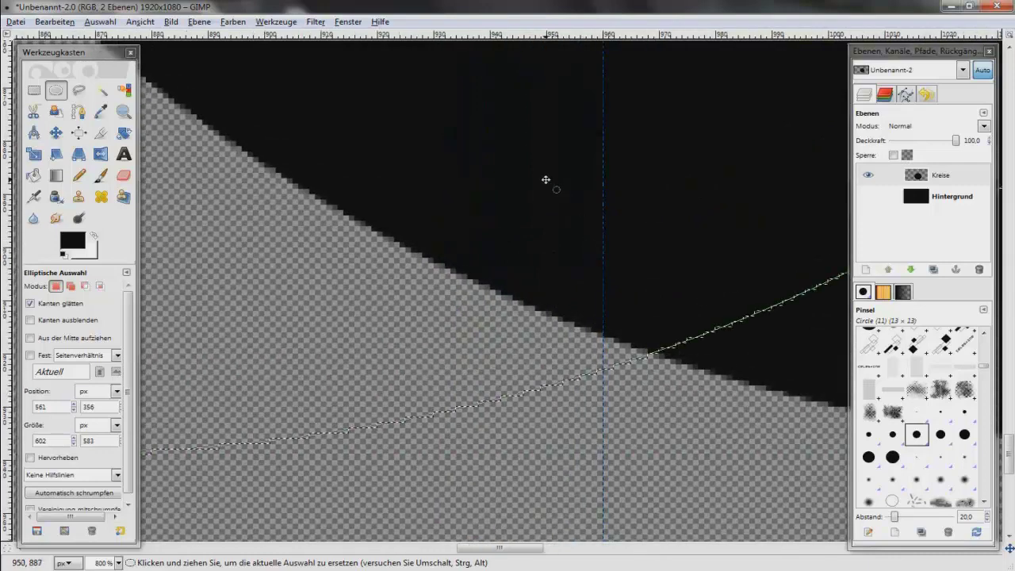
# Fine-tune the selection to 544, 356, touching the first circle at the guide
pyautogui.click(539, 181)
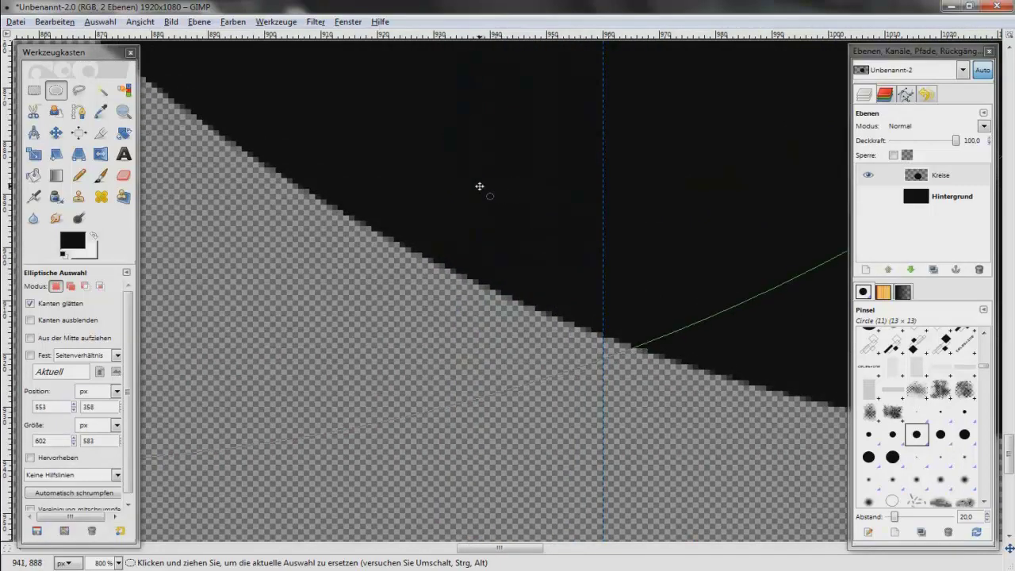
pyautogui.moveTo(409, 200); pyautogui.dragTo(368, 212)
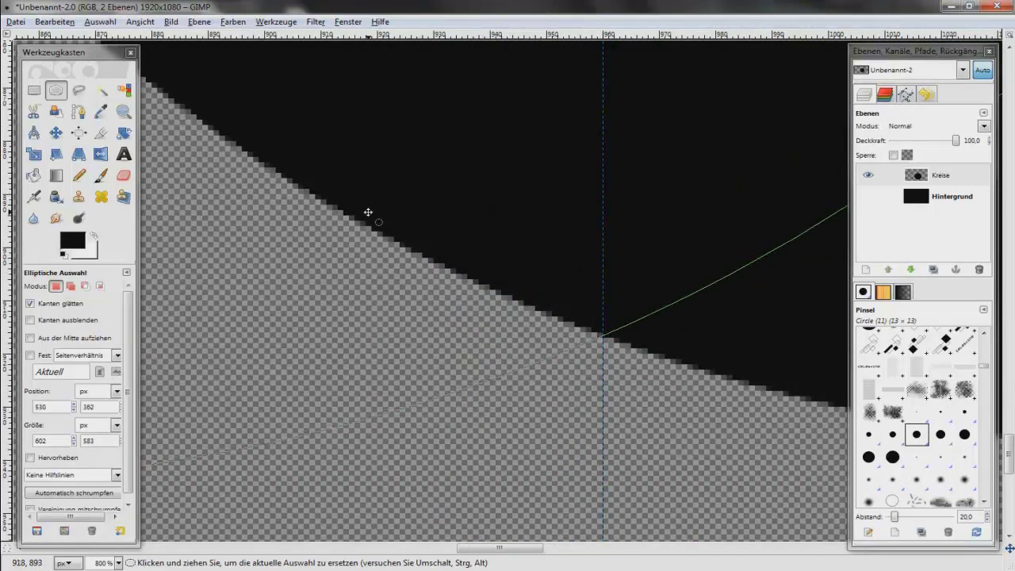
pyautogui.hscroll(5, 499, 295)
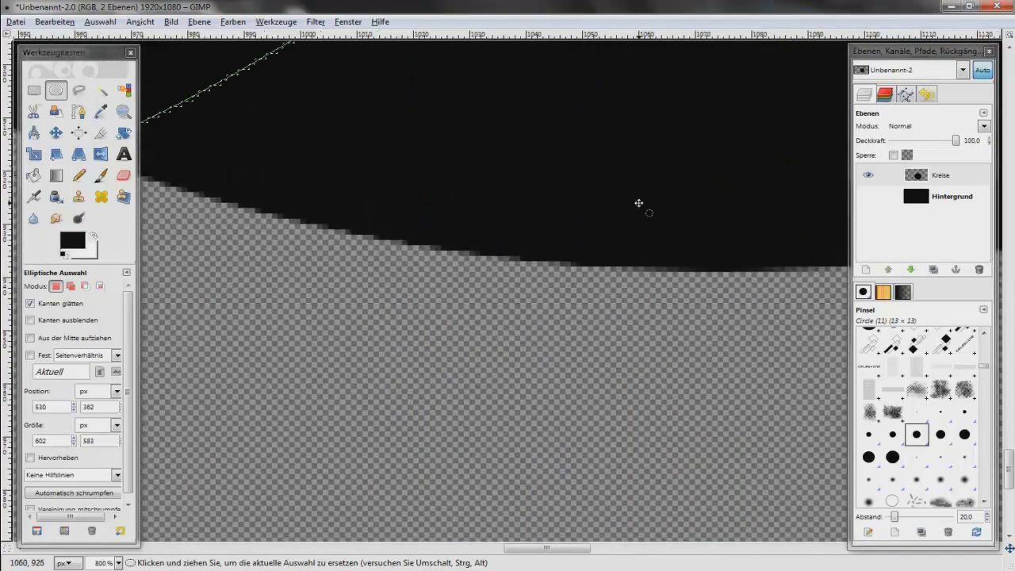
pyautogui.scroll(2, 641, 204)
pyautogui.moveTo(347, 207); pyautogui.dragTo(731, 360)
pyautogui.scroll(-3, 585, 267)
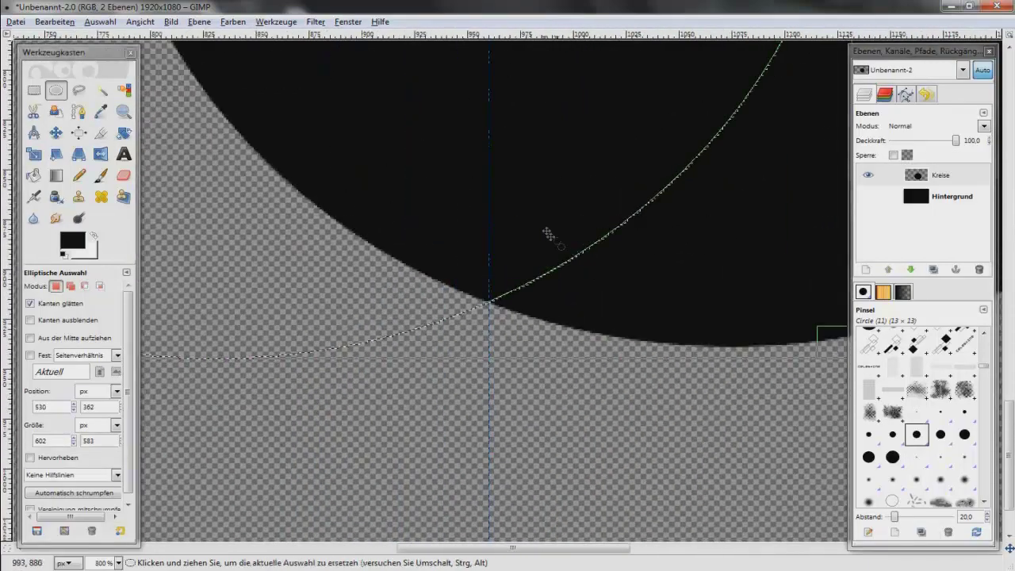
pyautogui.moveTo(496, 182)
pyautogui.mouseDown()
pyautogui.moveTo(491, 169)
pyautogui.moveTo(518, 163)
pyautogui.mouseUp()
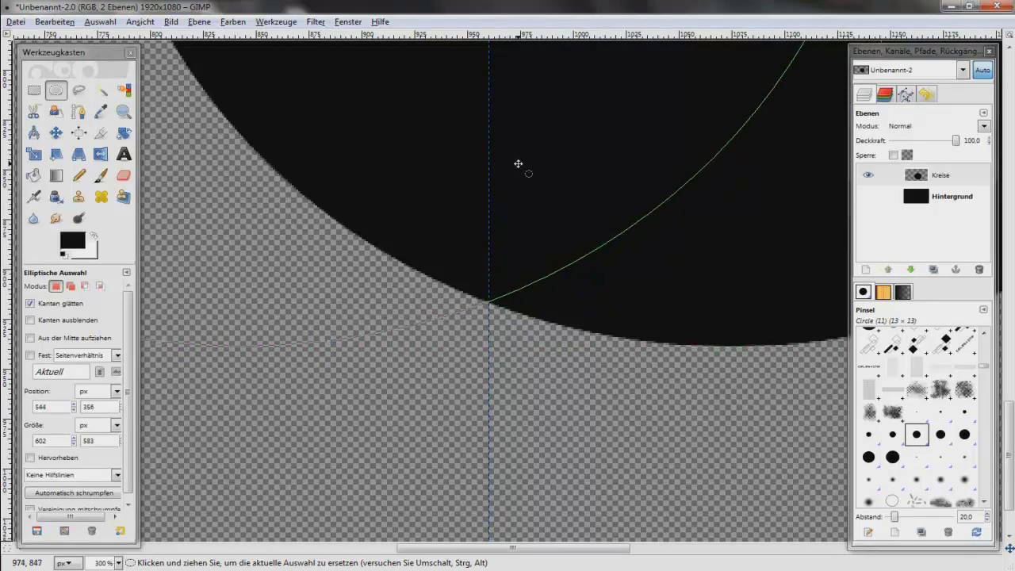
pyautogui.scroll(-6, 550, 182)
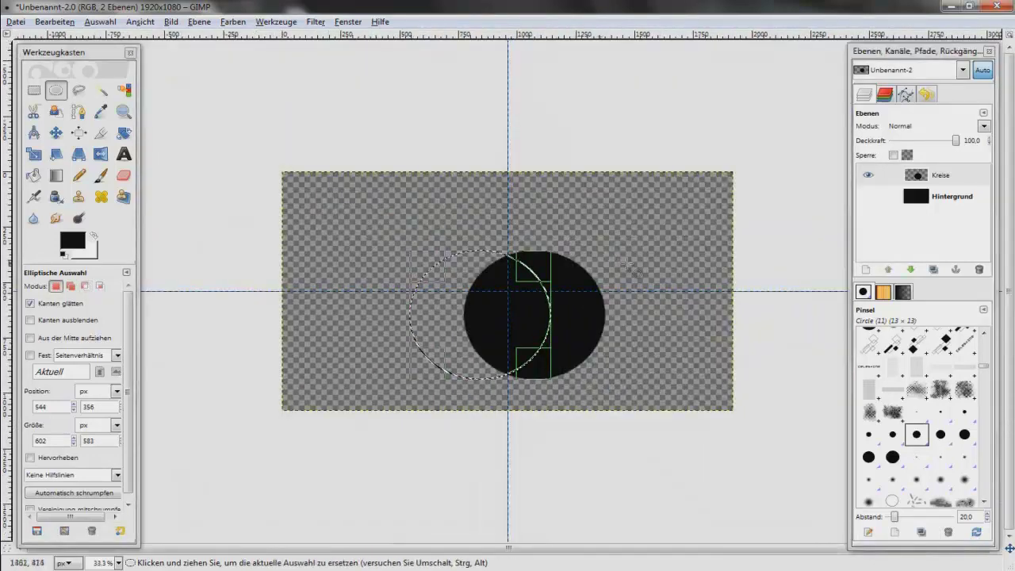
# Fill the left circle selection with black
pyautogui.click(34, 175)
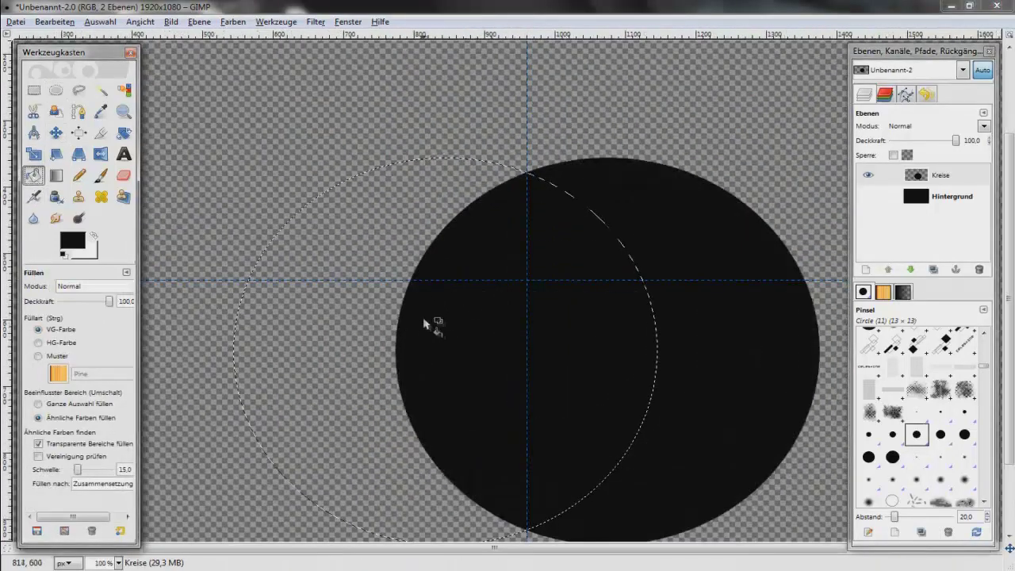
pyautogui.click(378, 312)
pyautogui.moveTo(431, 386); pyautogui.dragTo(493, 227)
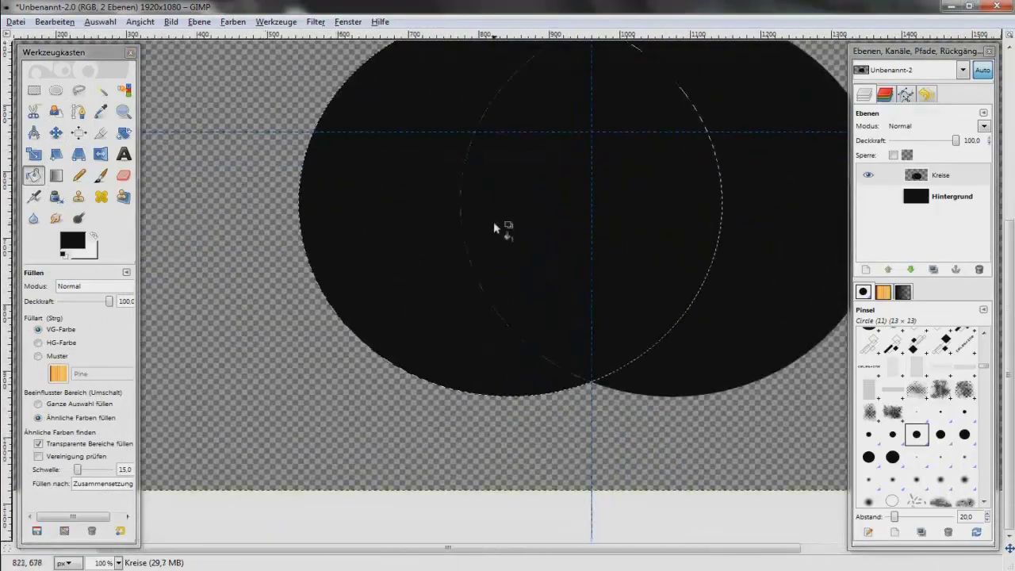
# Set up the Paintbrush with brush Circle (19) at scale 10
pyautogui.click(100, 176)
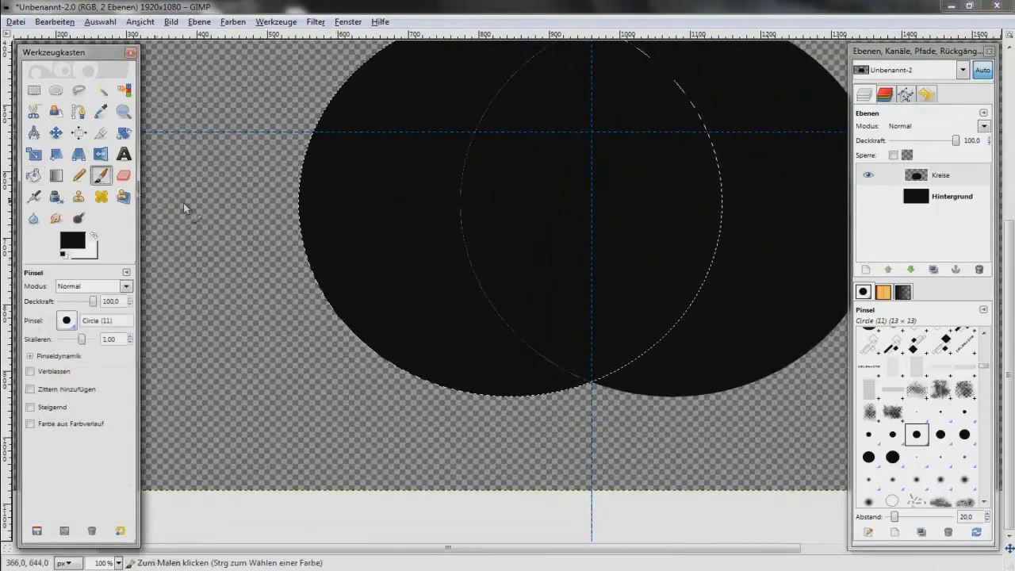
pyautogui.click(893, 457)
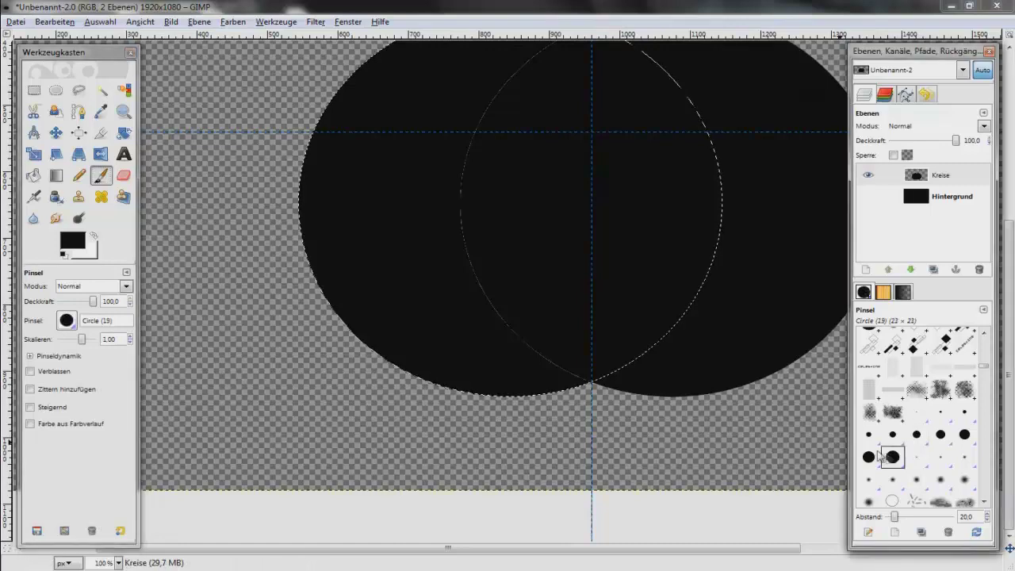
pyautogui.write('10')
pyautogui.press('Return')
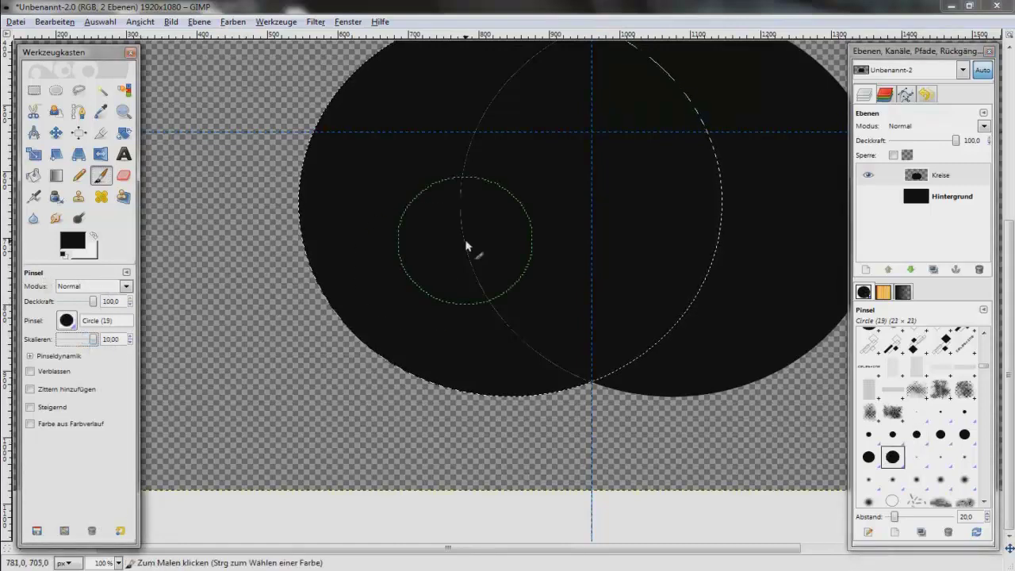
pyautogui.scroll(3, 550, 236)
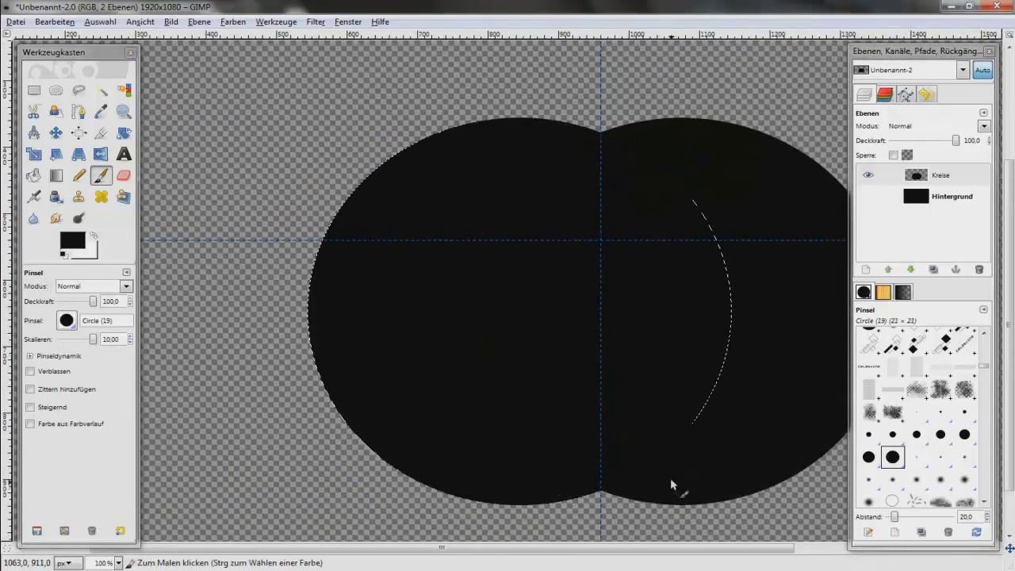
pyautogui.scroll(2, 594, 135)
pyautogui.hscroll(2, 555, 174)
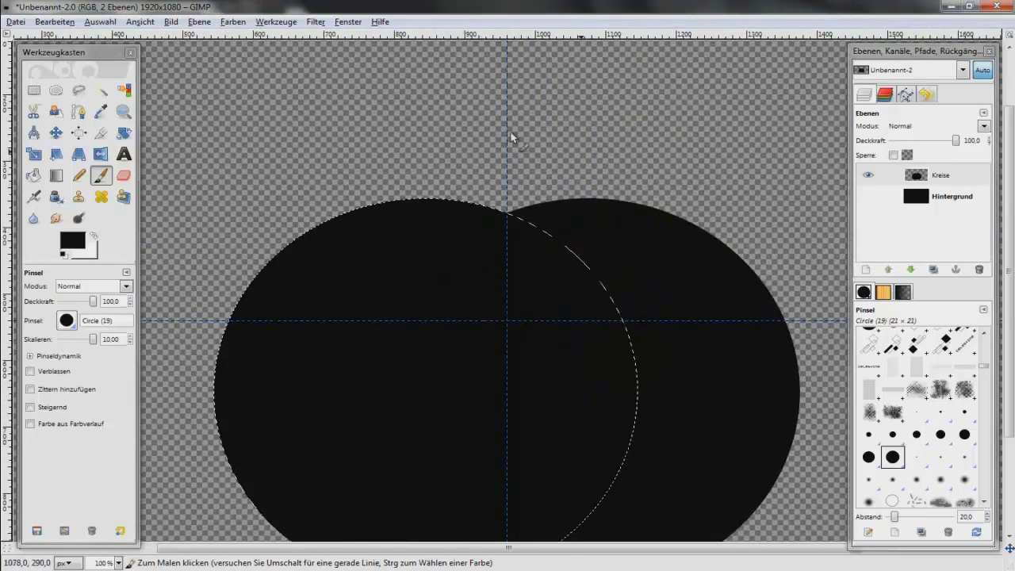
# Move the ellipse selection to 659, 128, centred above the two discs' join
pyautogui.press('e')
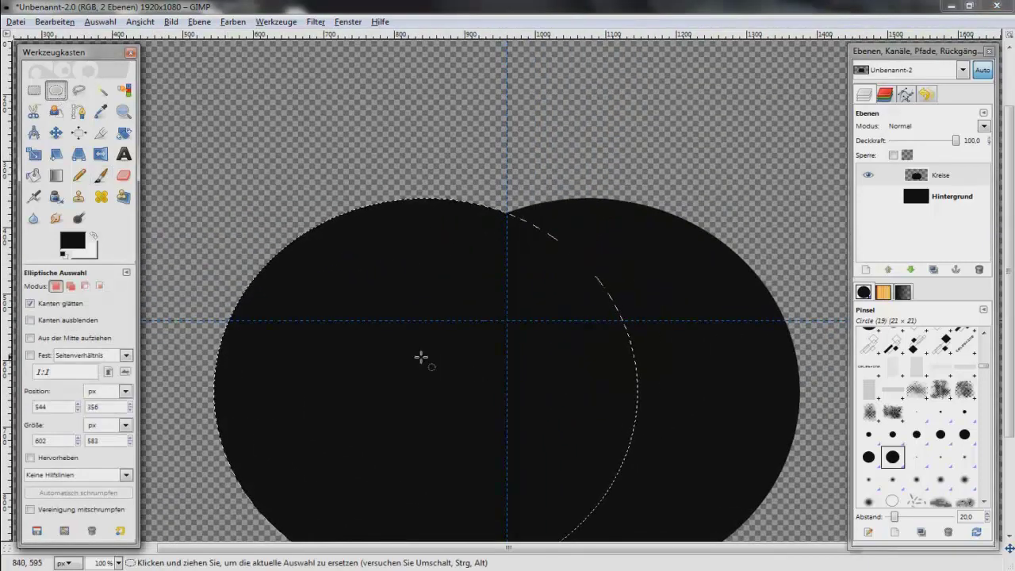
pyautogui.click(421, 358)
pyautogui.moveTo(426, 395); pyautogui.dragTo(511, 236)
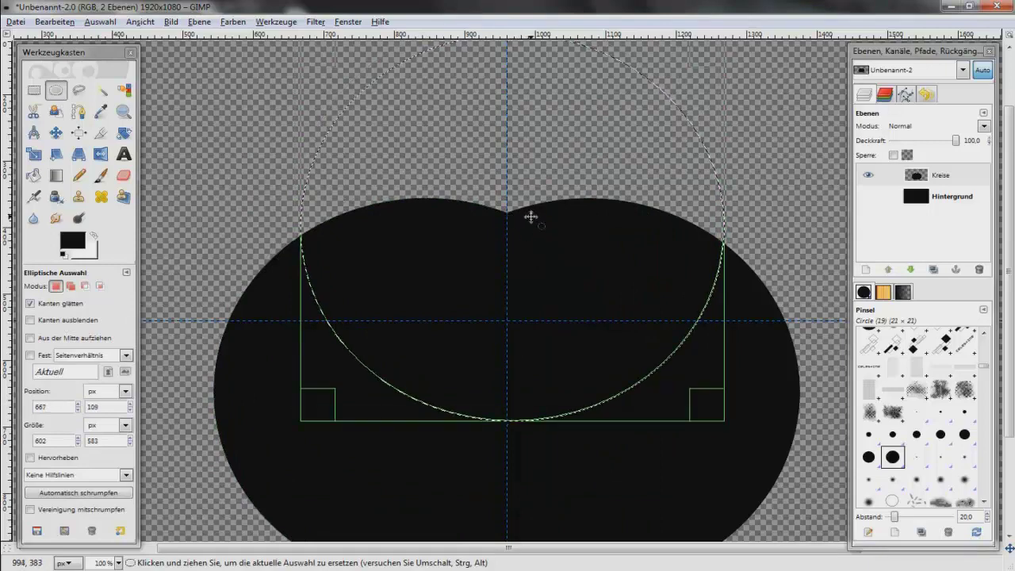
pyautogui.moveTo(530, 215); pyautogui.dragTo(486, 234)
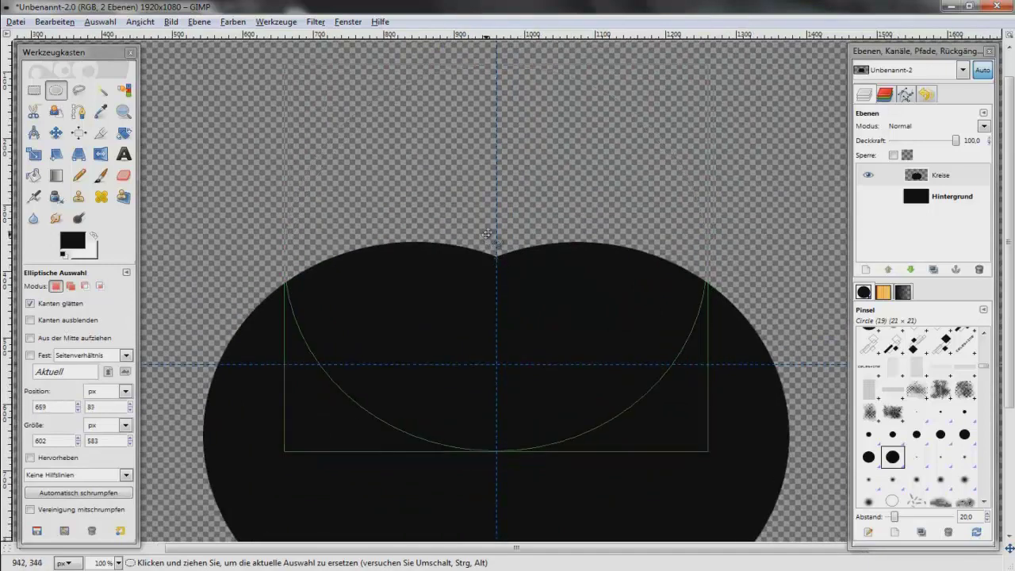
pyautogui.moveTo(487, 233); pyautogui.dragTo(488, 230)
pyautogui.scroll(-1, 552, 286)
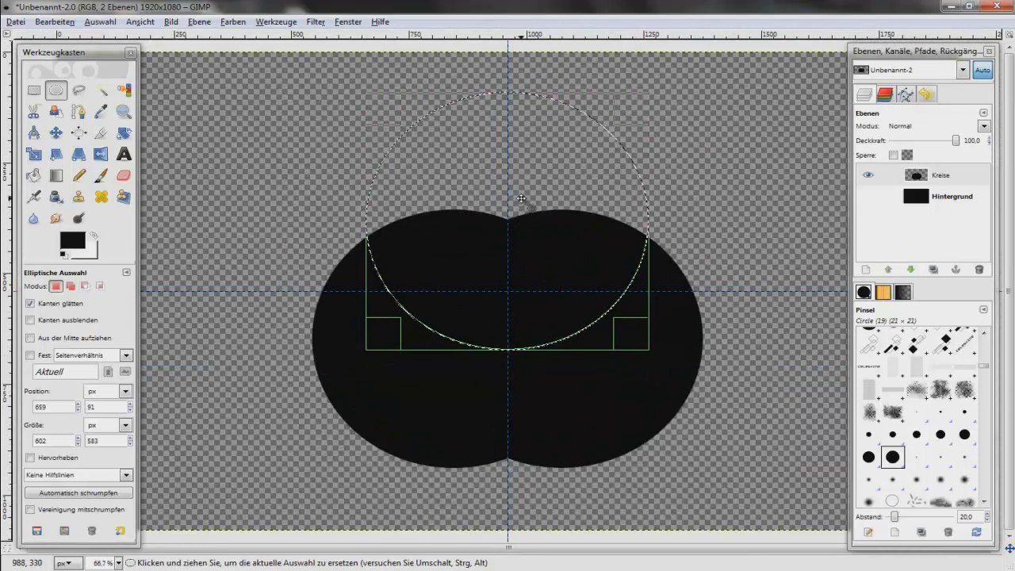
pyautogui.moveTo(521, 198)
pyautogui.mouseDown()
pyautogui.moveTo(523, 174)
pyautogui.moveTo(516, 216)
pyautogui.mouseUp()
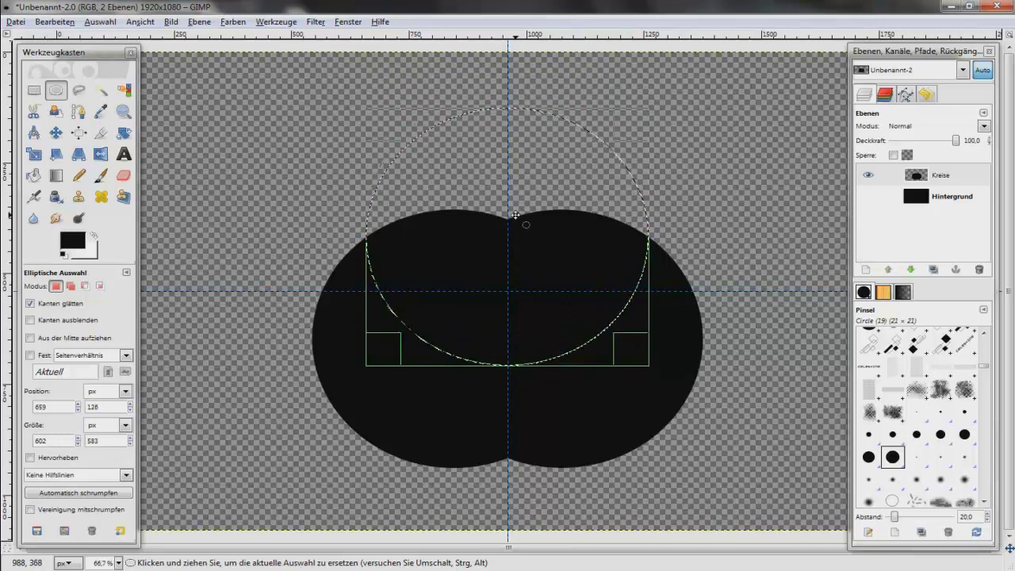
pyautogui.click(34, 176)
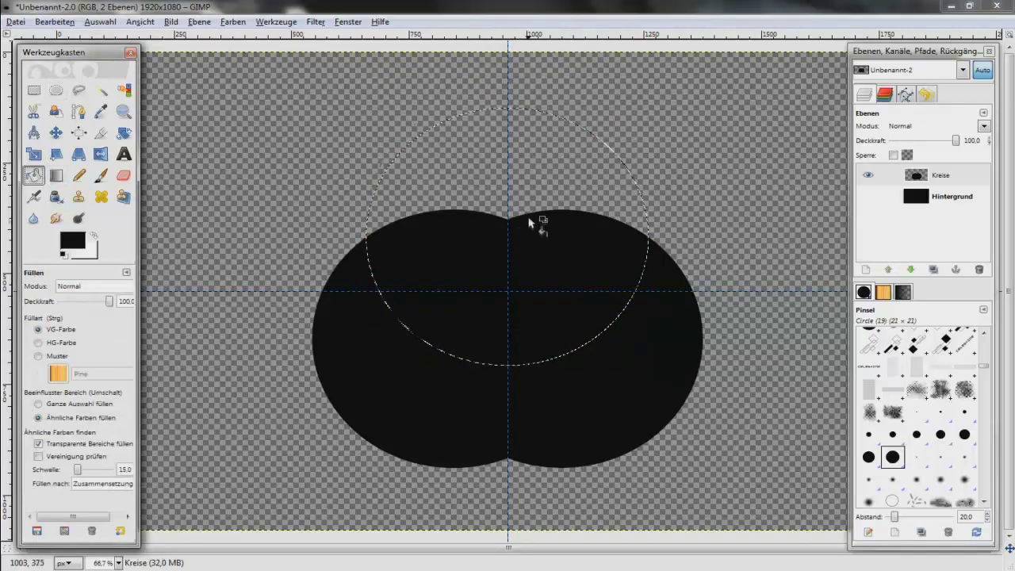
# Fill the top circle selection with black
pyautogui.click(530, 222)
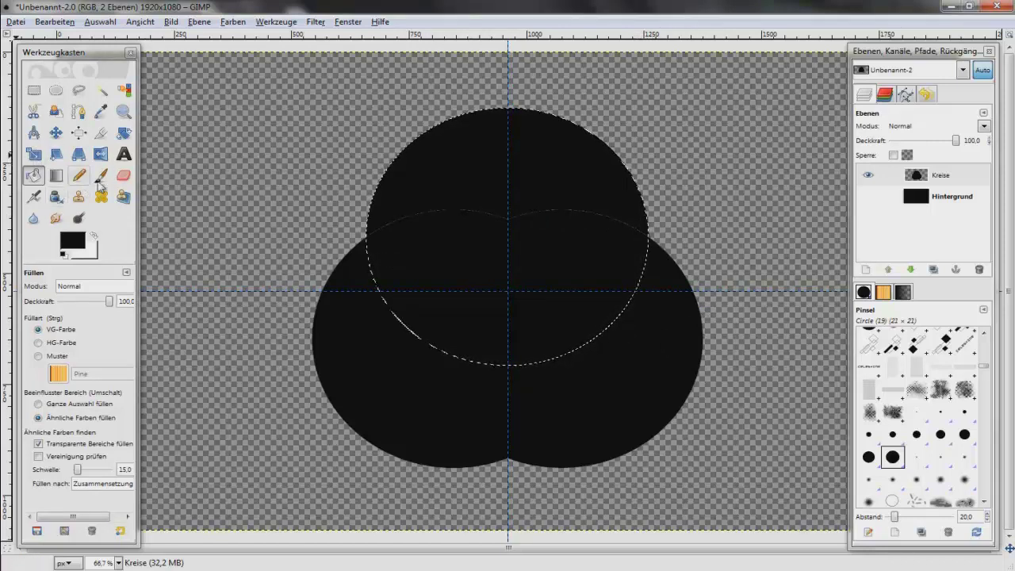
pyautogui.press('p')
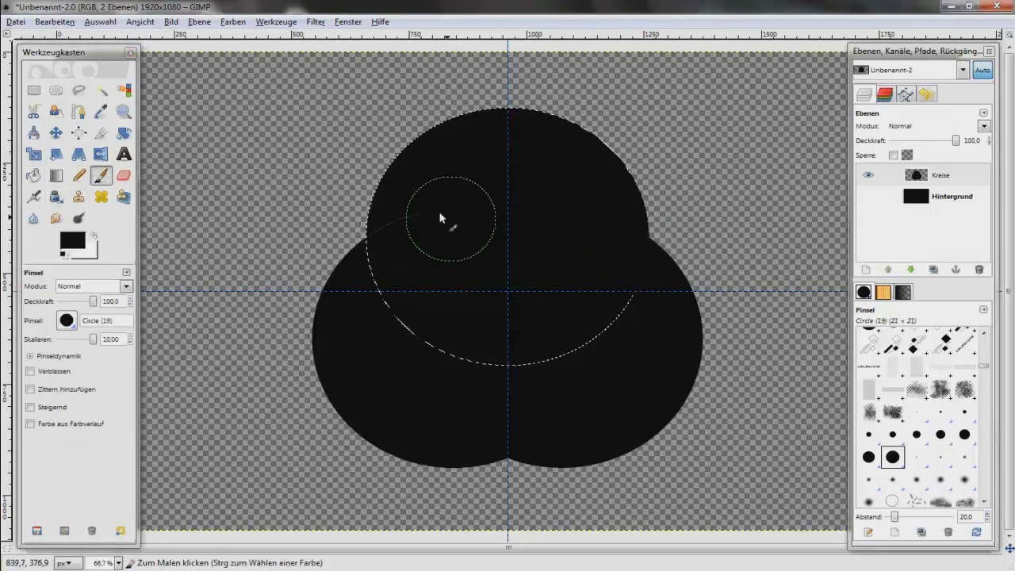
pyautogui.scroll(2, 495, 215)
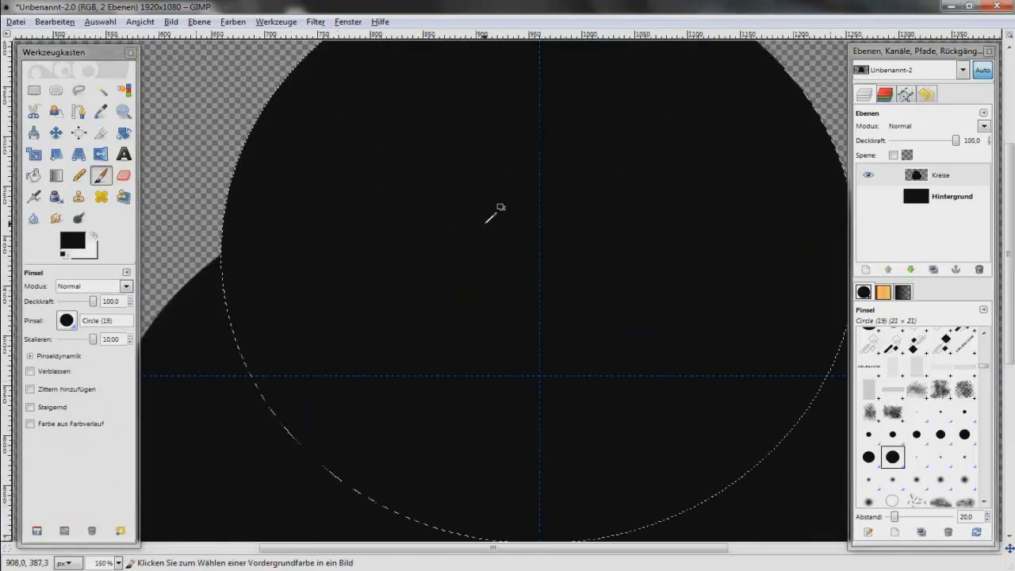
pyautogui.scroll(-2, 495, 215)
# Clear the selection with Auswahl > Nichts auswählen
pyautogui.rightClick(497, 184)
pyautogui.moveTo(548, 227)
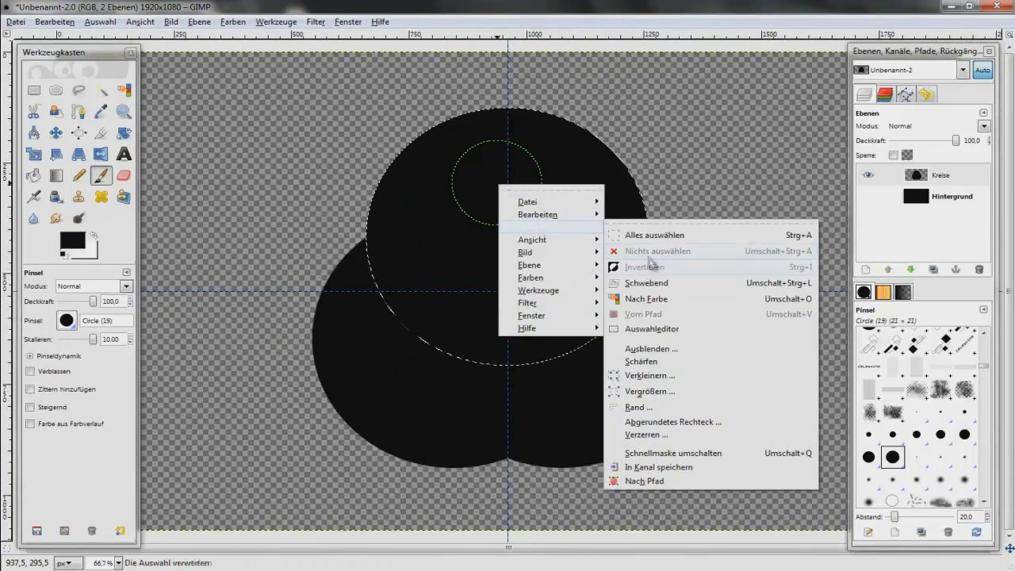
pyautogui.click(650, 262)
pyautogui.scroll(-1, 600, 249)
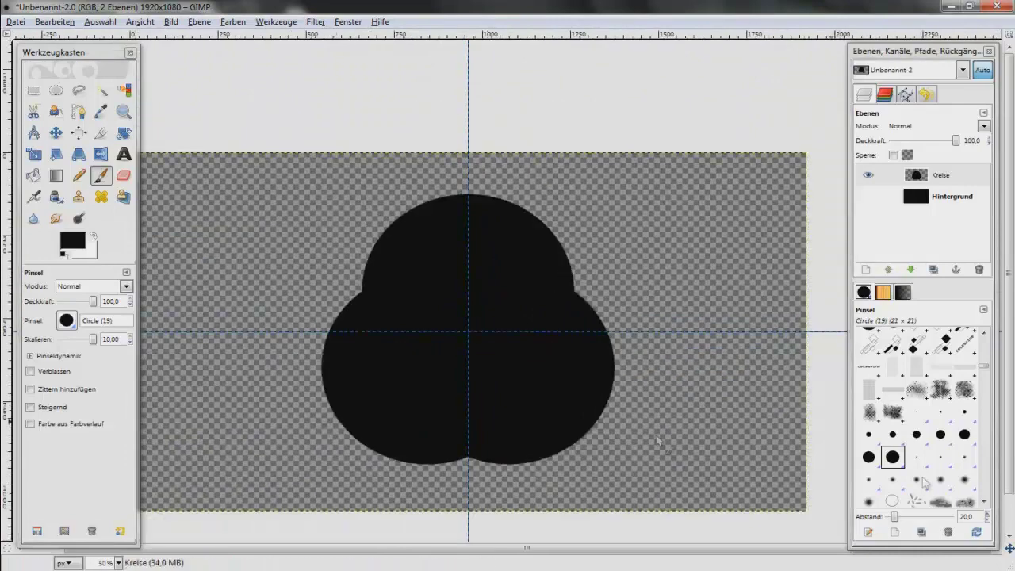
pyautogui.scroll(1, 546, 392)
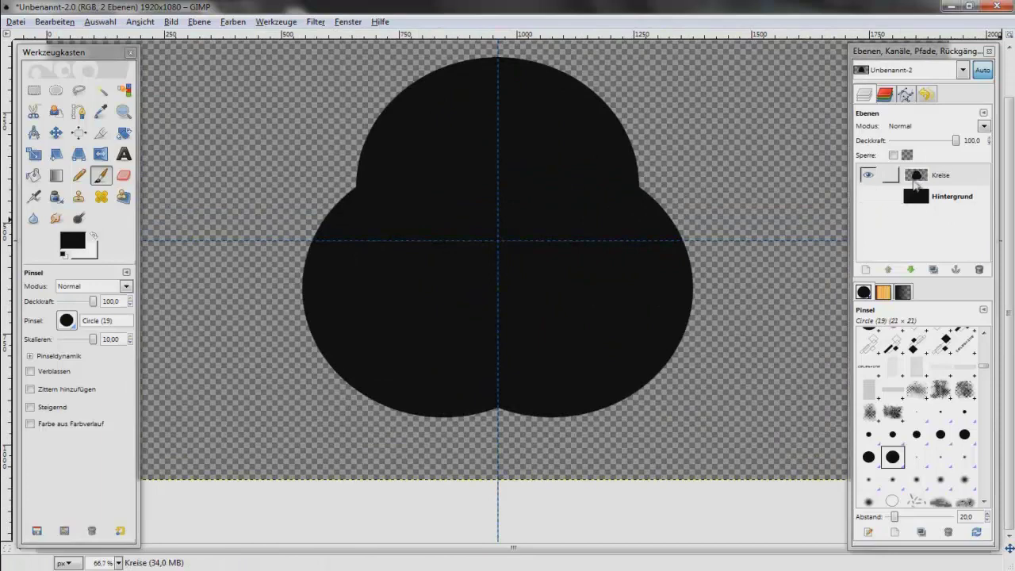
# Select a 324×322 px circle at 798, 124 in the top lobe and delete it
pyautogui.click(56, 89)
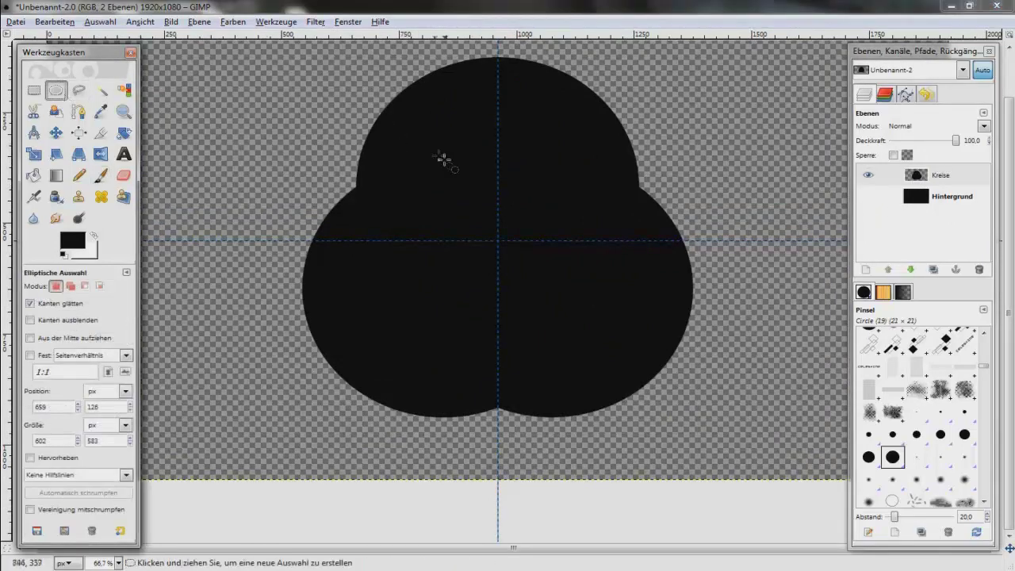
pyautogui.moveTo(561, 127); pyautogui.dragTo(409, 270)
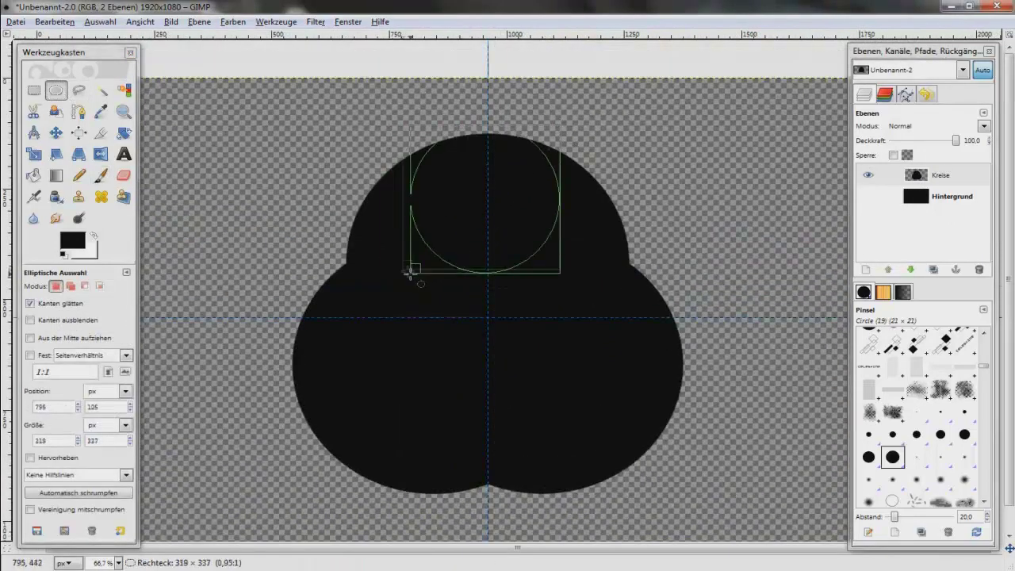
pyautogui.moveTo(480, 182); pyautogui.dragTo(484, 191)
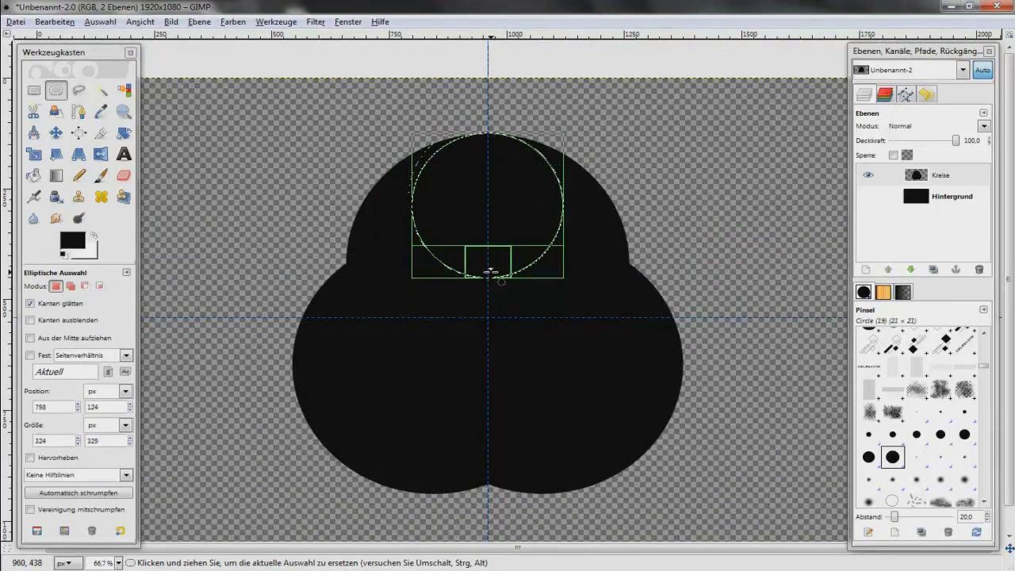
pyautogui.moveTo(490, 272); pyautogui.dragTo(488, 268)
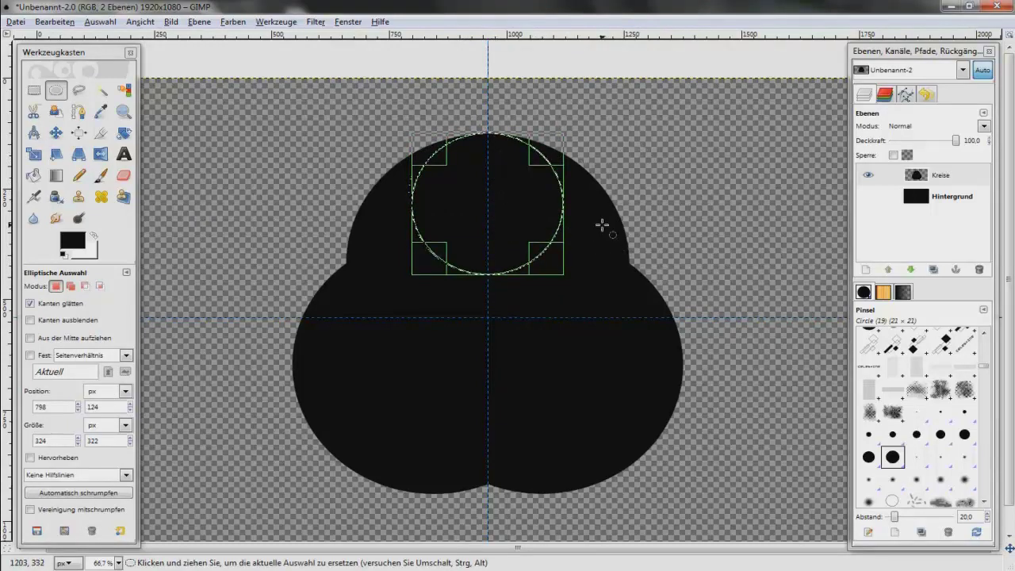
pyautogui.press('Delete')
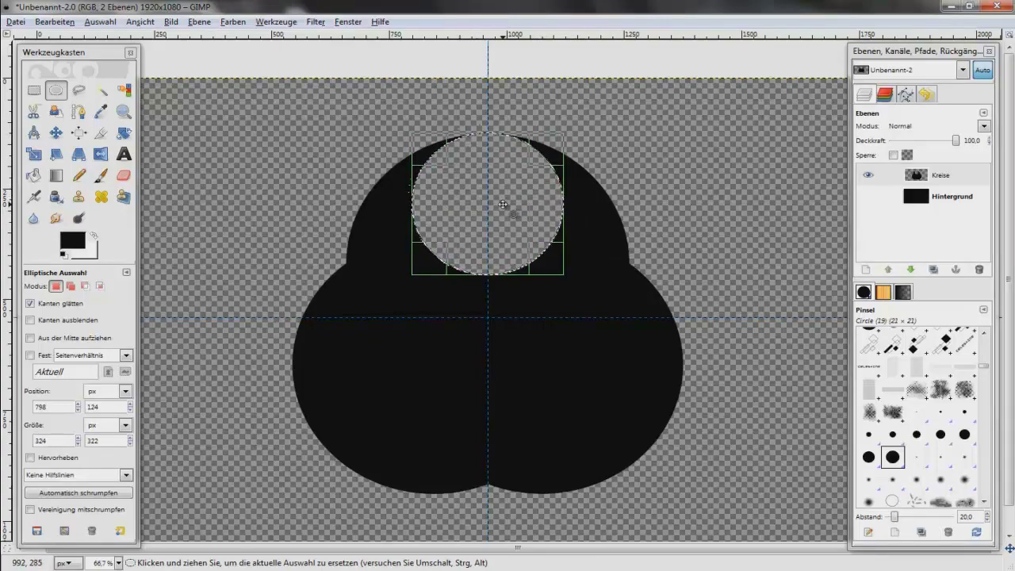
pyautogui.scroll(2, 503, 205)
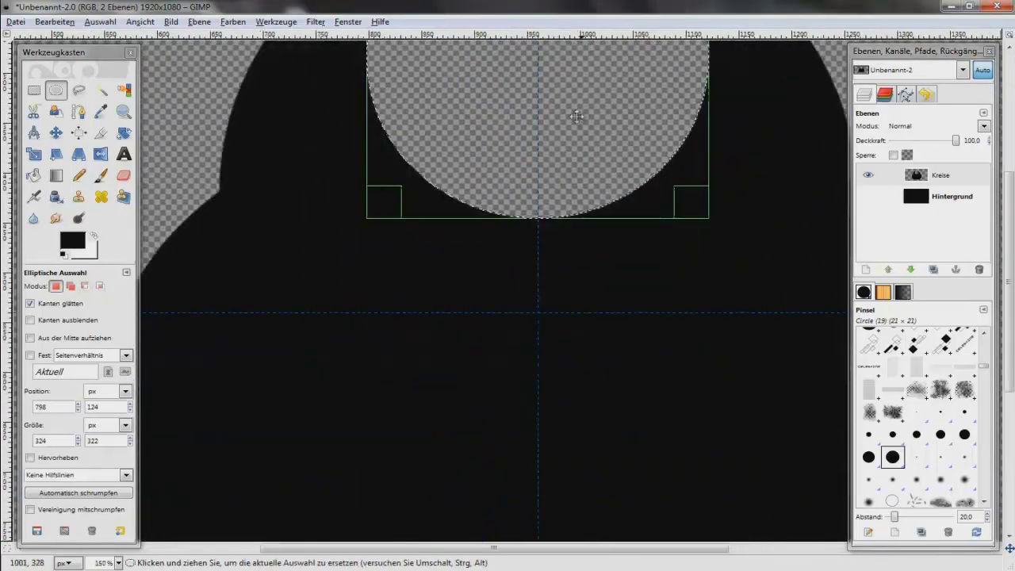
pyautogui.scroll(5, 577, 116)
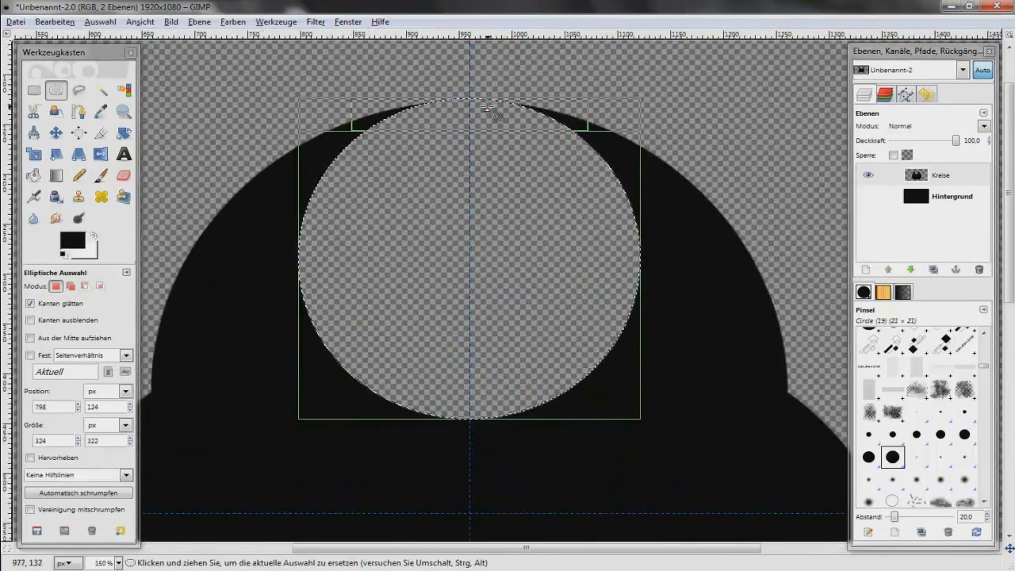
pyautogui.scroll(2, 486, 108)
pyautogui.scroll(3, 483, 150)
pyautogui.scroll(1, 501, 278)
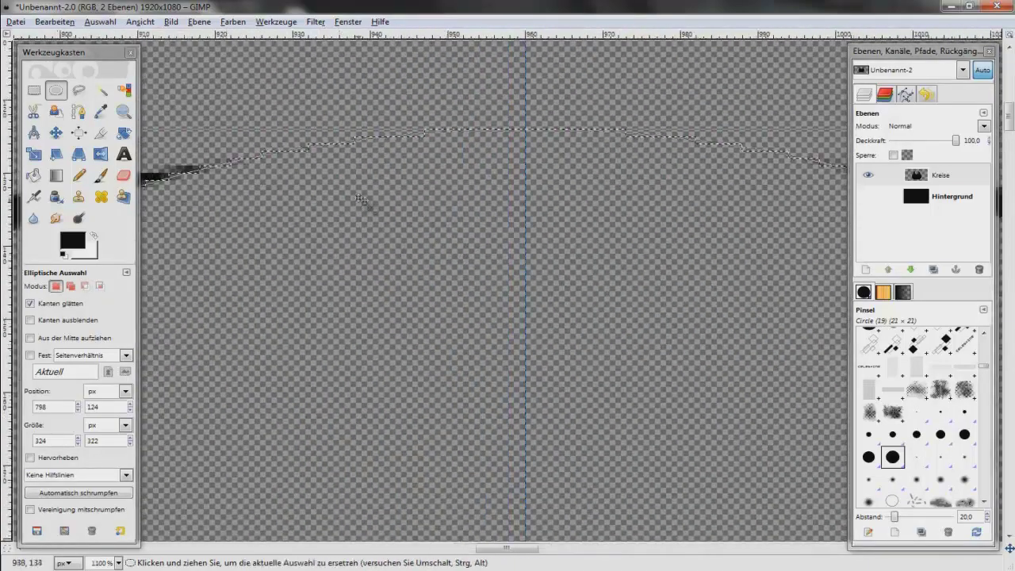
# Position the 324×322 px circle selection on the lower-right lobe and clear a hole there
pyautogui.hotkey('shift', 'ctrl', 'j')
pyautogui.moveTo(505, 181)
pyautogui.mouseDown()
pyautogui.moveTo(593, 361)
pyautogui.moveTo(618, 377)
pyautogui.mouseUp()
pyautogui.scroll(2, 522, 243)
pyautogui.scroll(2, 540, 249)
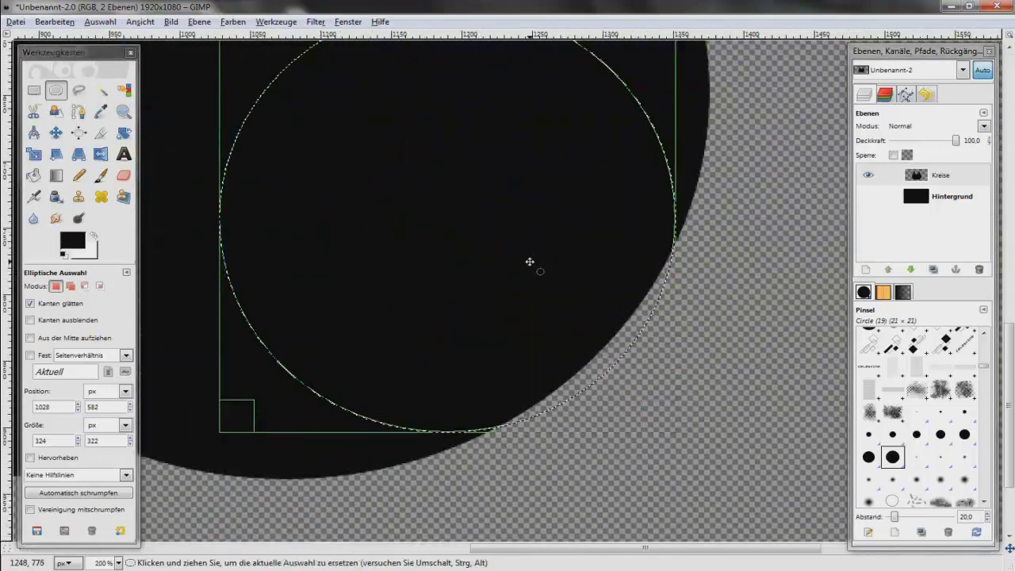
pyautogui.moveTo(529, 254); pyautogui.dragTo(526, 241)
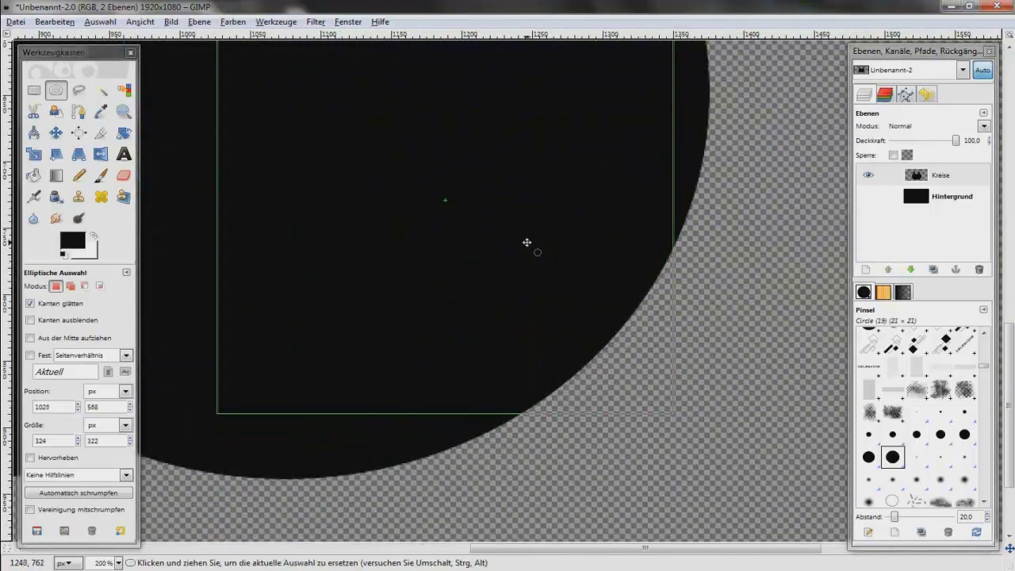
pyautogui.moveTo(529, 245)
pyautogui.mouseDown()
pyautogui.moveTo(602, 341)
pyautogui.moveTo(608, 294)
pyautogui.moveTo(596, 315)
pyautogui.mouseUp()
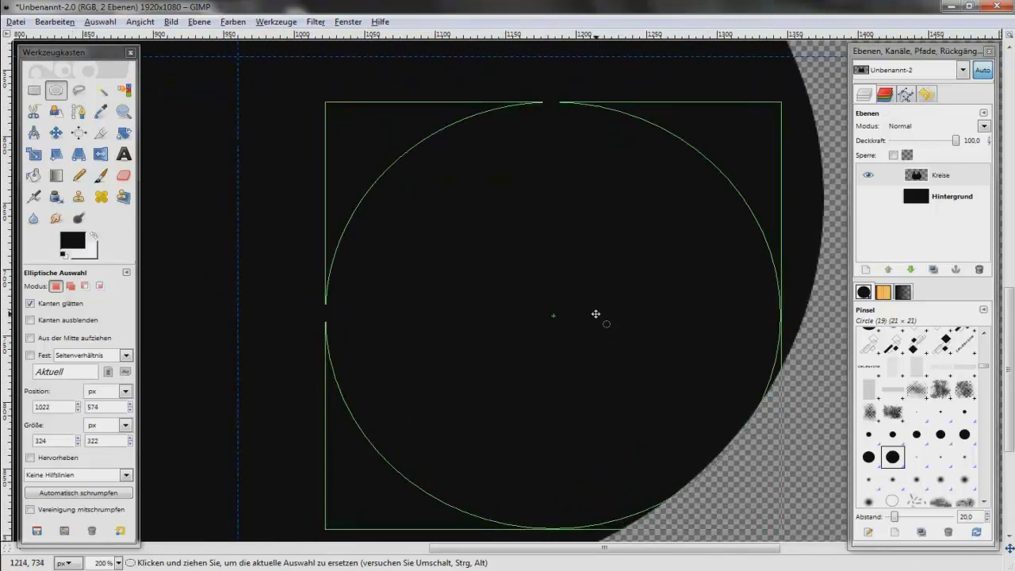
pyautogui.scroll(-3, 644, 333)
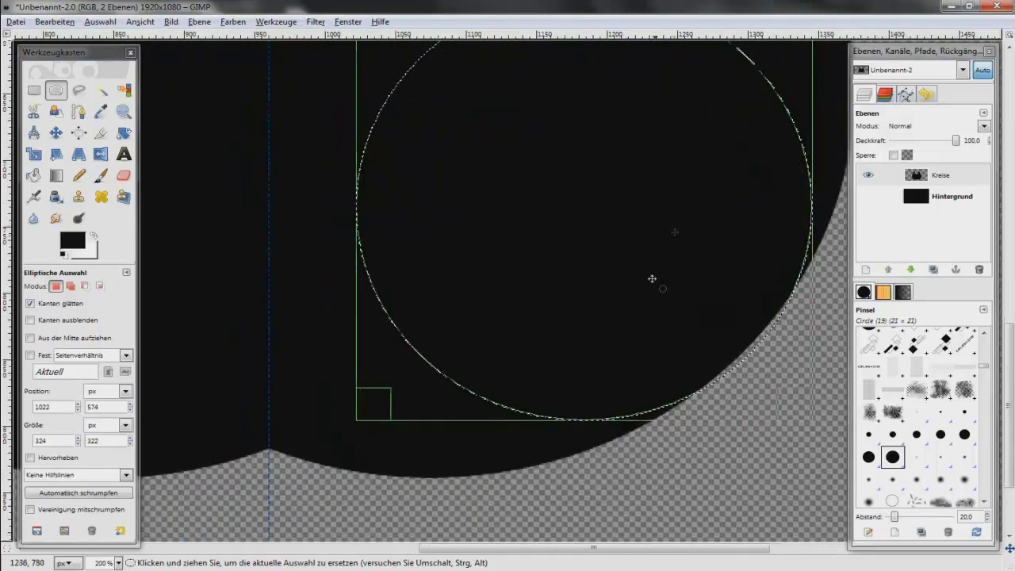
pyautogui.press('Delete')
# Move the circle selection to the lower-left lobe and clear a matching hole
pyautogui.hscroll(-5, 798, 340)
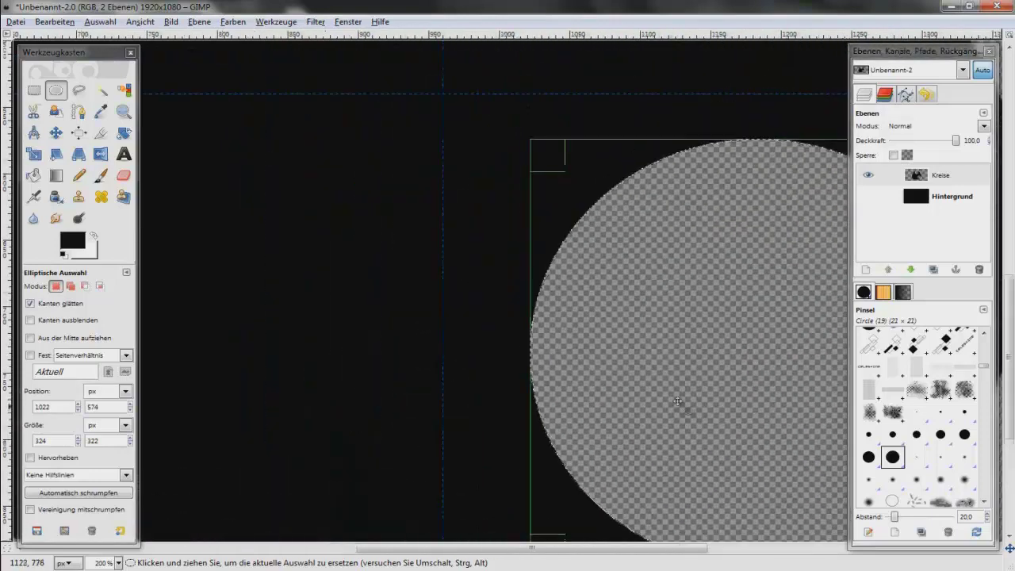
pyautogui.keyDown('ctrl'); pyautogui.scroll(-1, 754, 370); pyautogui.keyUp('ctrl')
pyautogui.moveTo(770, 271)
pyautogui.mouseDown()
pyautogui.moveTo(356, 268)
pyautogui.moveTo(317, 246)
pyautogui.moveTo(300, 261)
pyautogui.moveTo(311, 266)
pyautogui.mouseUp()
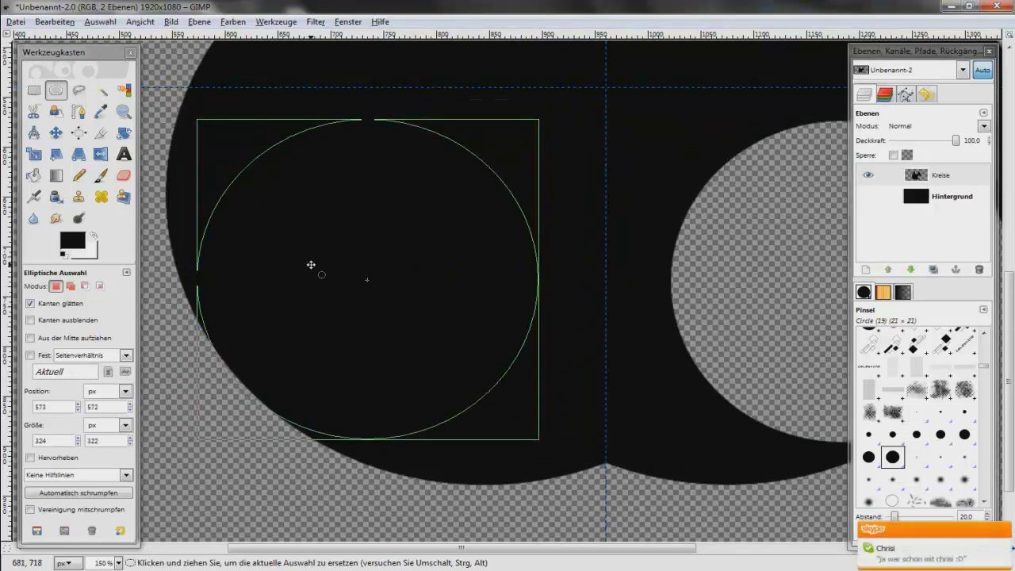
pyautogui.scroll(2, 349, 293)
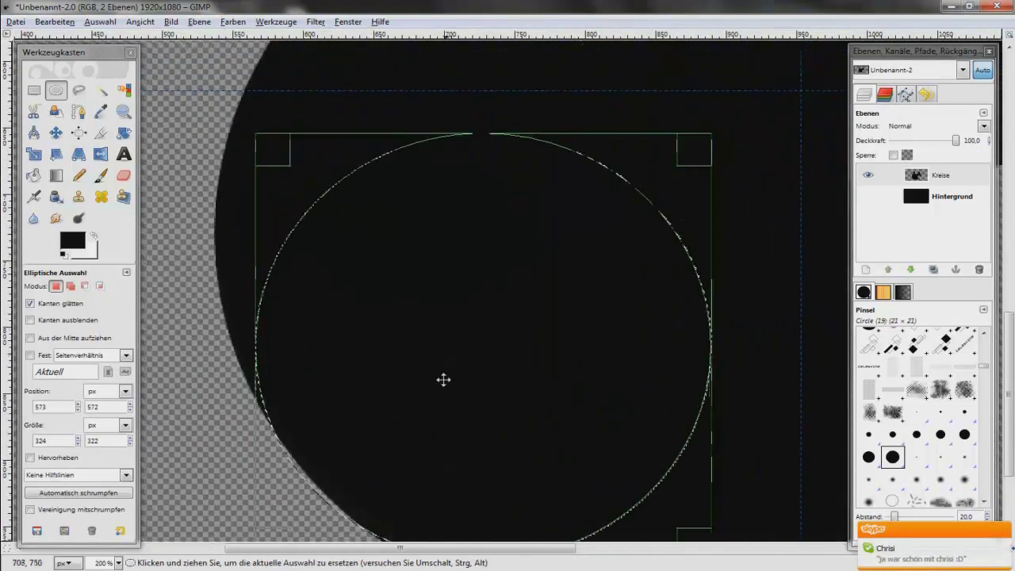
pyautogui.moveTo(444, 380)
pyautogui.mouseDown()
pyautogui.moveTo(476, 341)
pyautogui.moveTo(397, 151)
pyautogui.moveTo(419, 254)
pyautogui.moveTo(465, 325)
pyautogui.moveTo(437, 258)
pyautogui.mouseUp()
pyautogui.press('Delete')
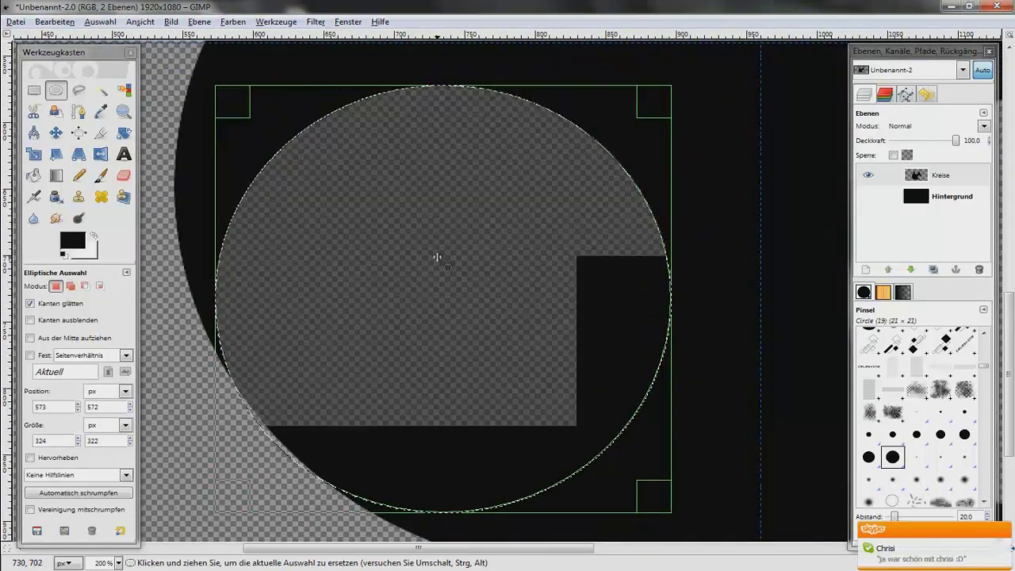
# Drop the selection with Auswahl > Nichts
pyautogui.scroll(-1, 437, 258)
pyautogui.scroll(-1, 402, 335)
pyautogui.scroll(-1, 430, 245)
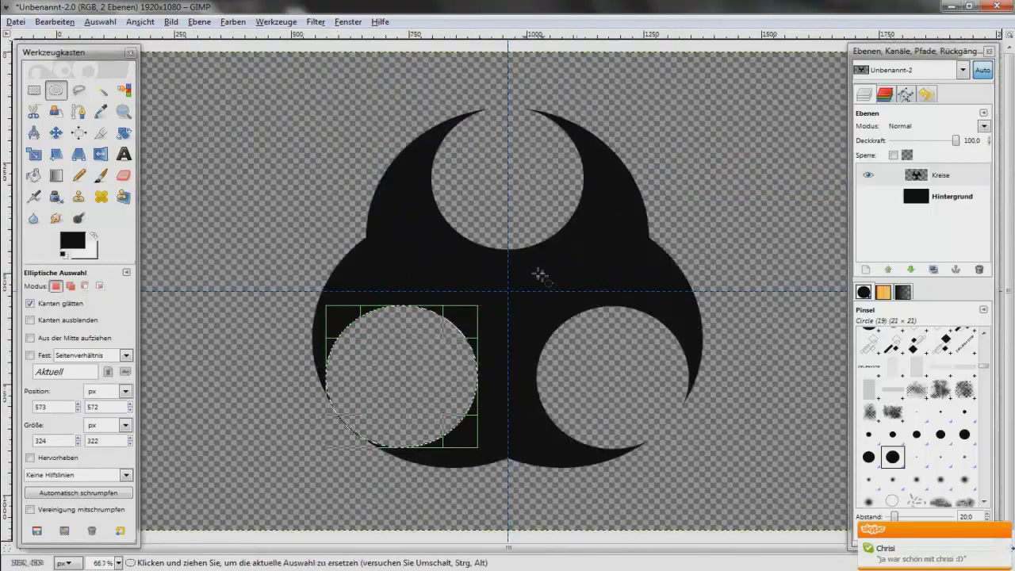
pyautogui.rightClick(500, 230)
pyautogui.click(658, 294)
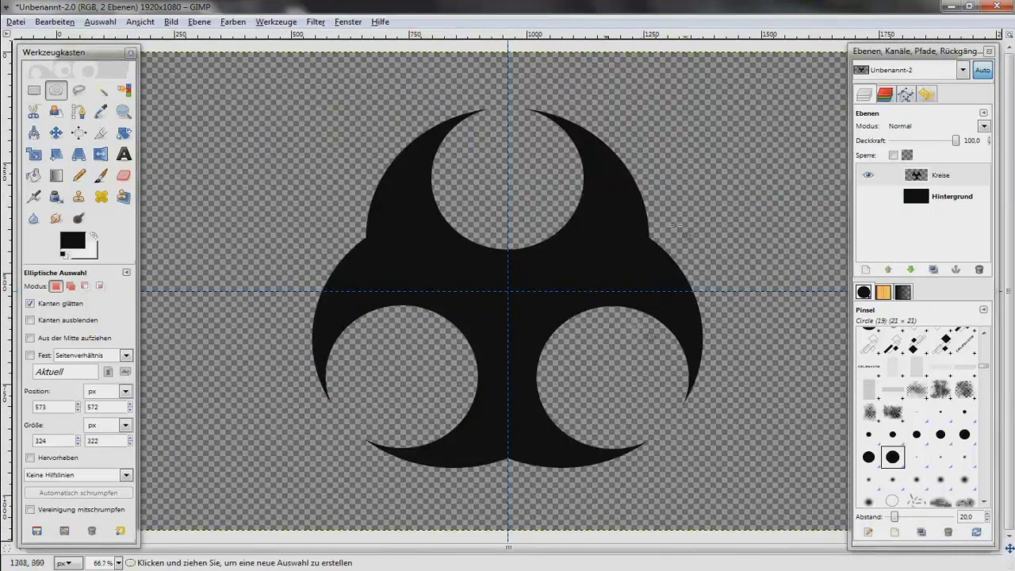
# After checking the biohazard vorlage, clear a 187×176 px round hole at the shape's centre
pyautogui.click(150, 503)
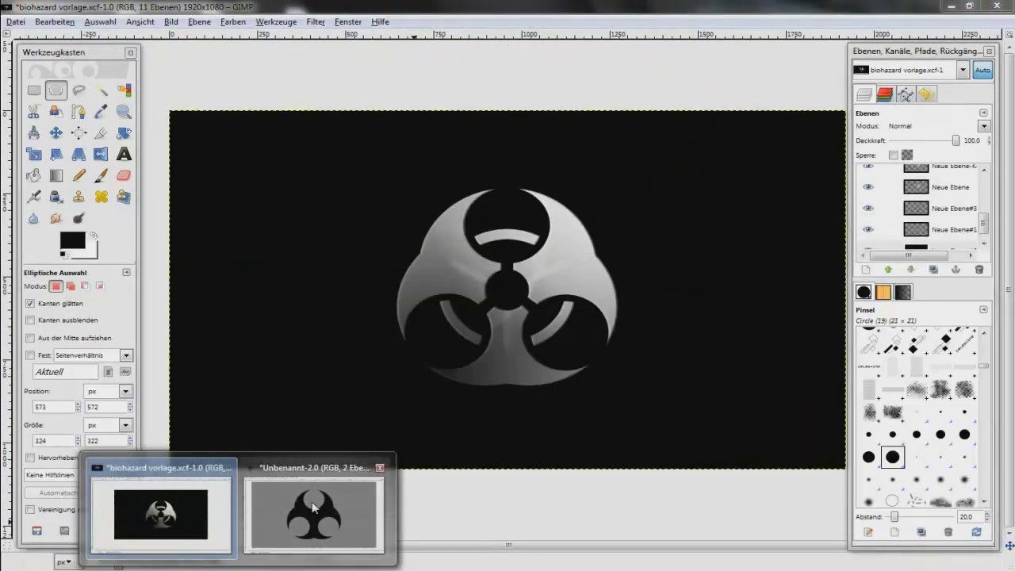
pyautogui.click(313, 508)
pyautogui.scroll(2, 566, 319)
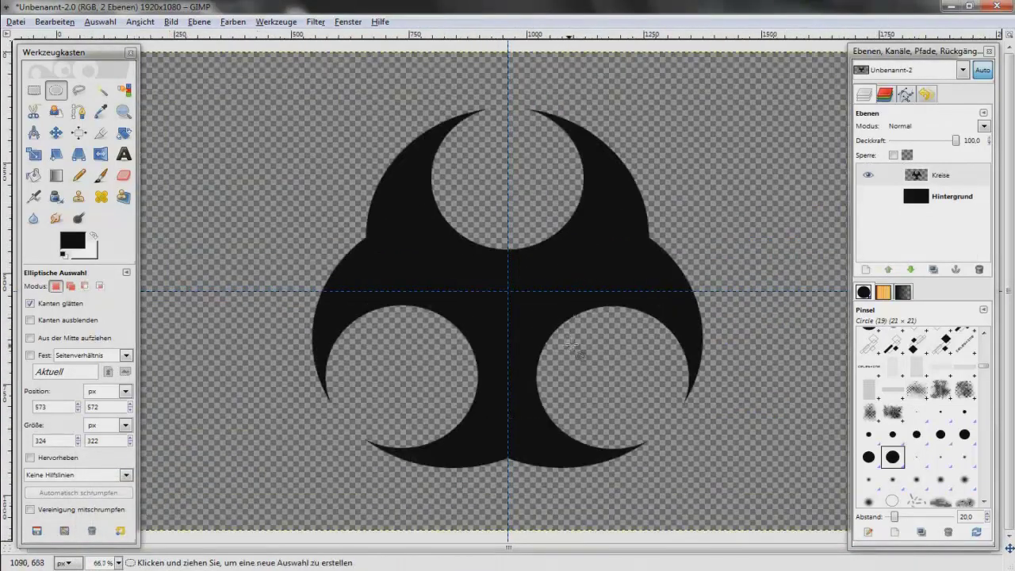
pyautogui.scroll(3, 478, 224)
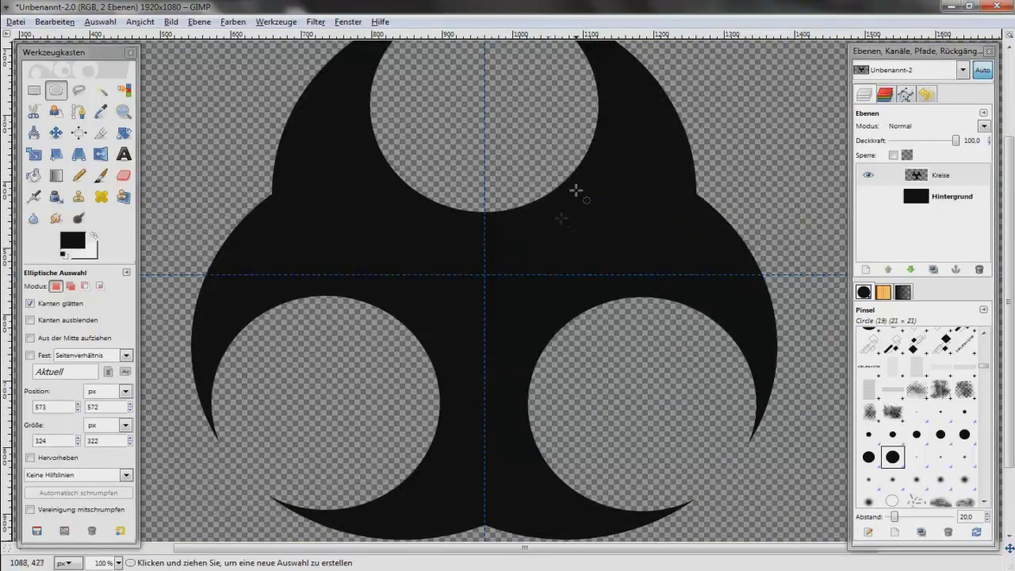
pyautogui.moveTo(557, 222); pyautogui.dragTo(427, 337)
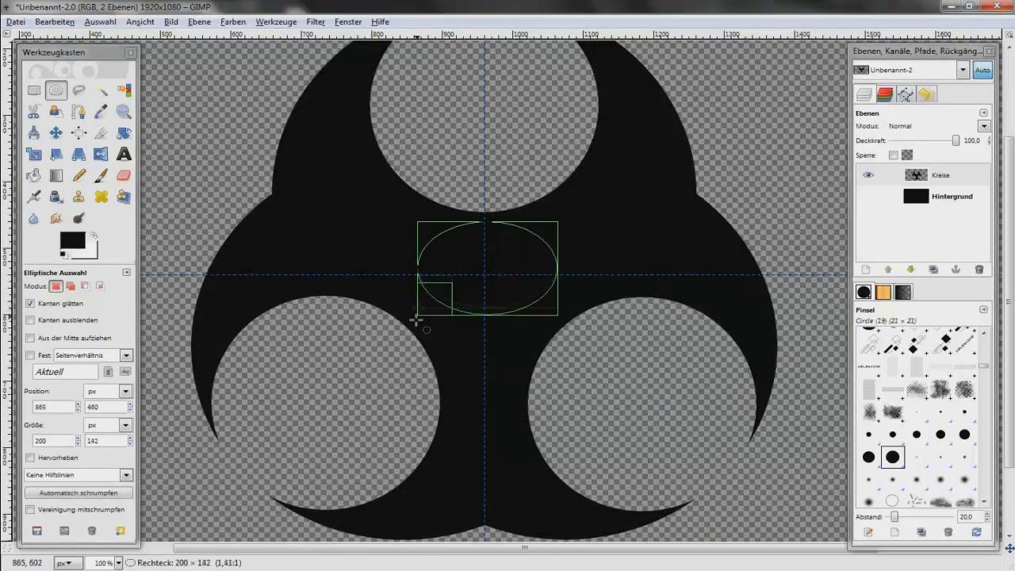
pyautogui.moveTo(485, 287); pyautogui.dragTo(475, 291)
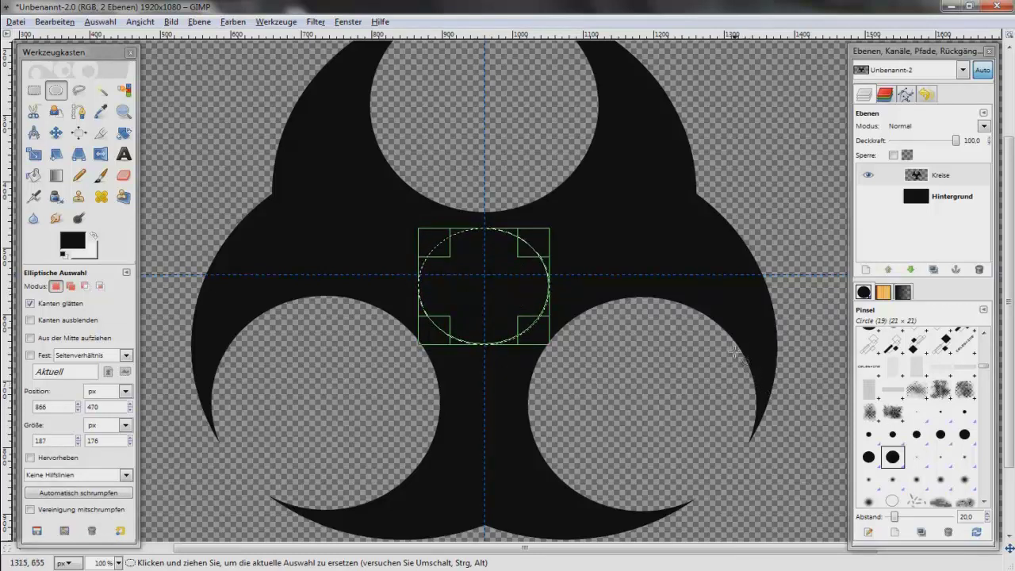
pyautogui.press('Delete')
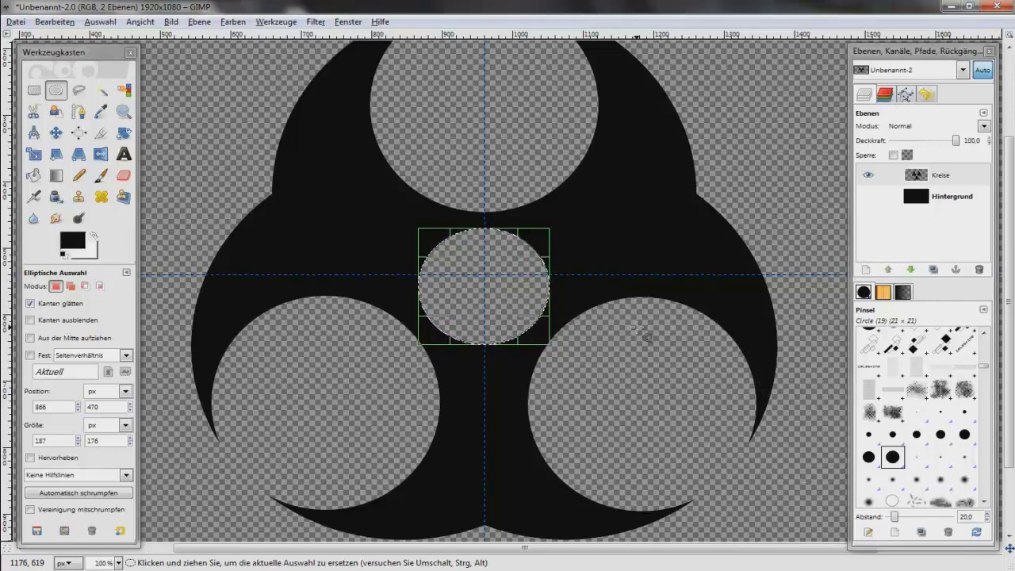
# Deselect everything with Auswahl > Nichts
pyautogui.scroll(1, 517, 274)
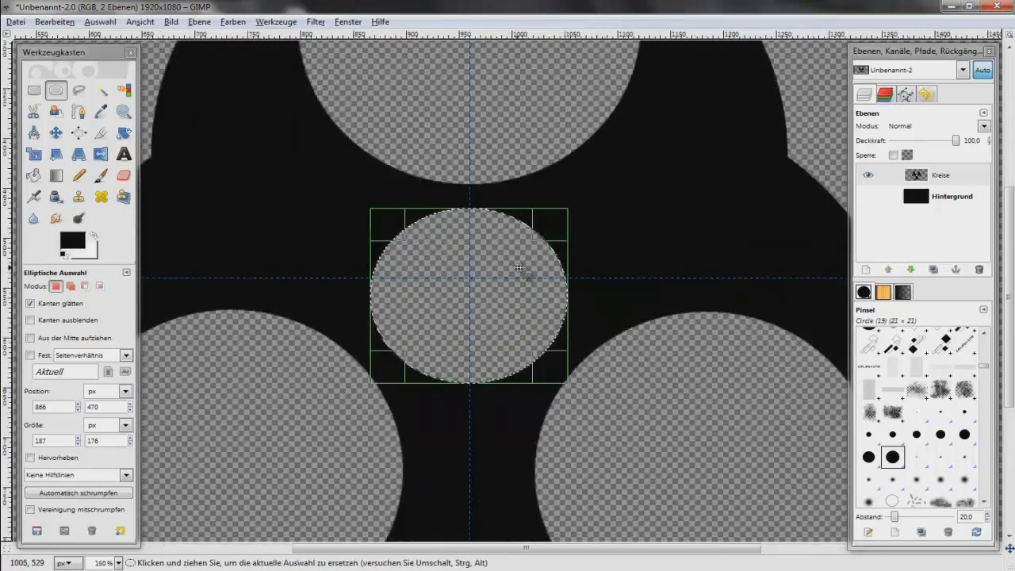
pyautogui.scroll(-1, 517, 274)
pyautogui.scroll(-1, 556, 298)
pyautogui.rightClick(548, 254)
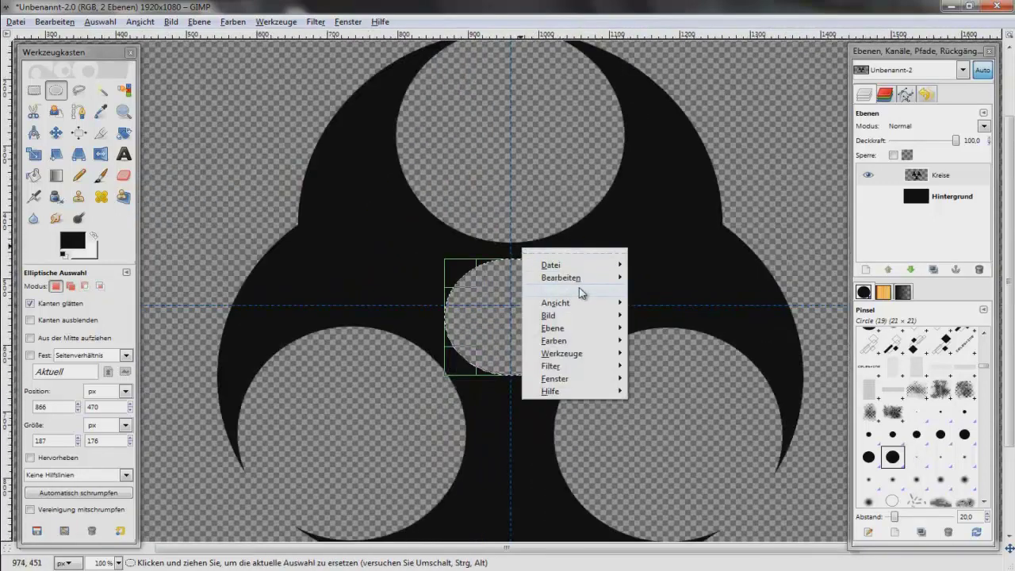
pyautogui.moveTo(564, 291)
pyautogui.click(671, 316)
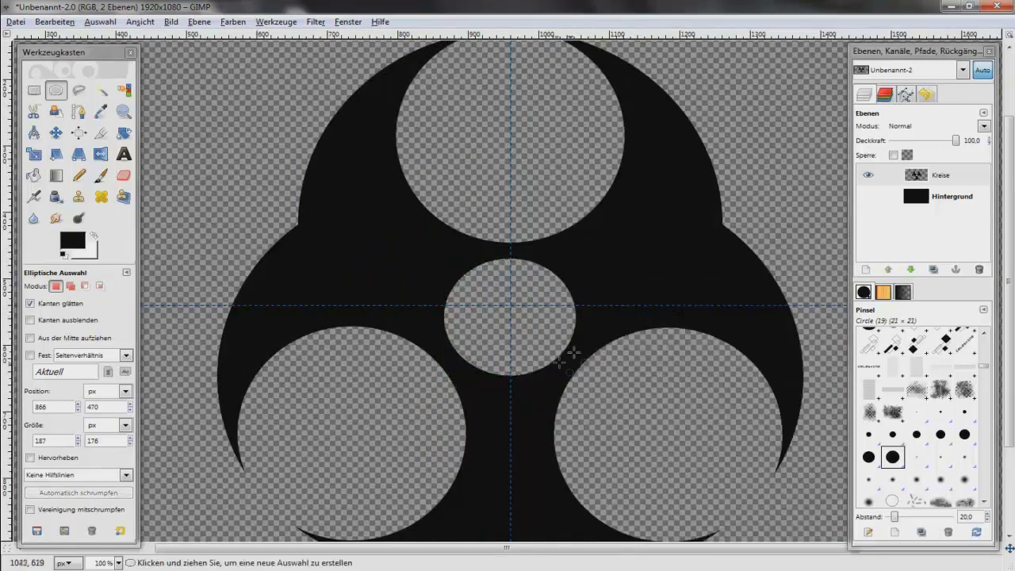
pyautogui.scroll(-1, 595, 325)
pyautogui.scroll(-1, 651, 254)
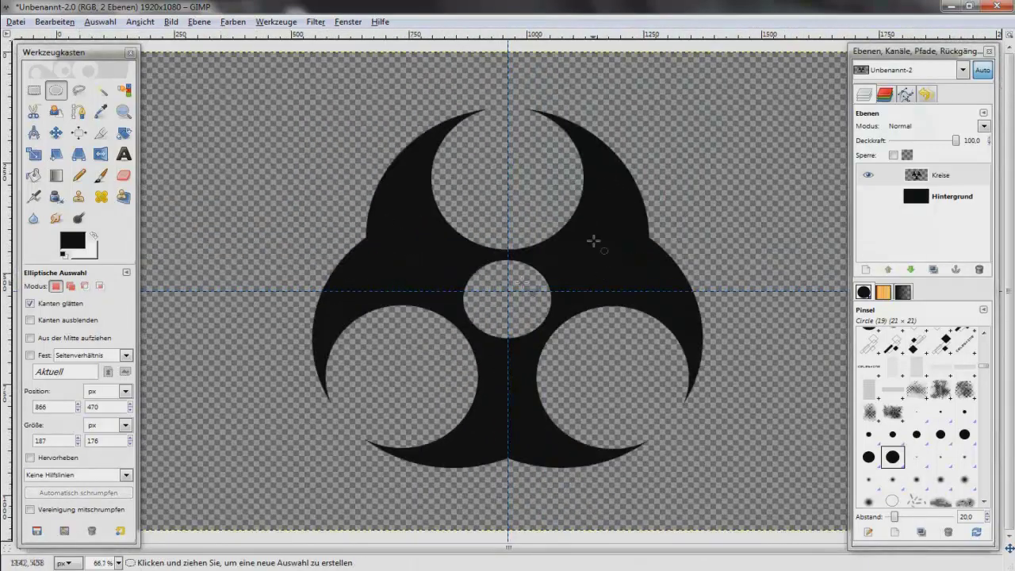
# Select a large centred circle, add a new transparent layer, and bucket-fill the circle black
pyautogui.moveTo(637, 173); pyautogui.dragTo(367, 425)
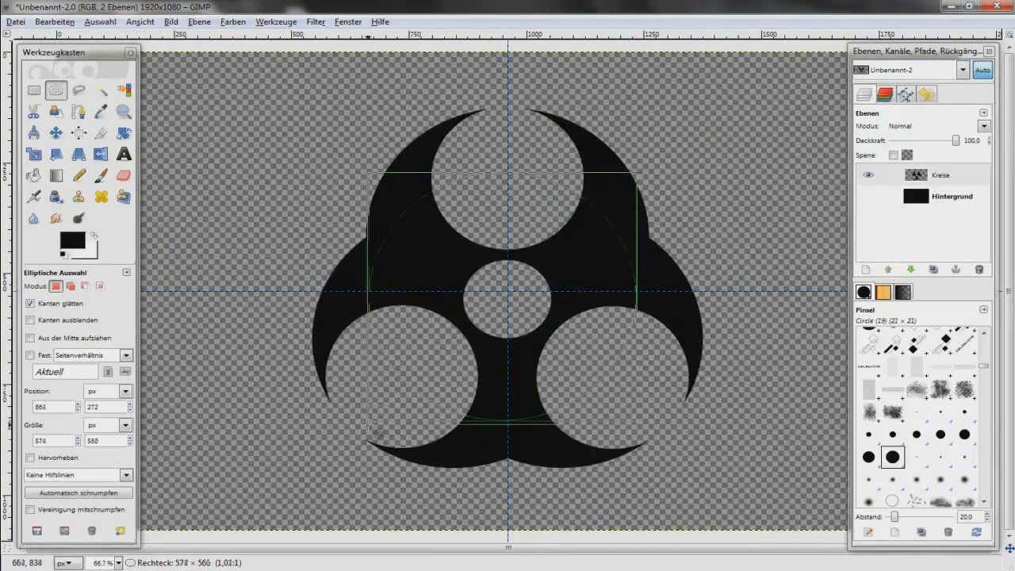
pyautogui.moveTo(511, 309); pyautogui.dragTo(517, 303)
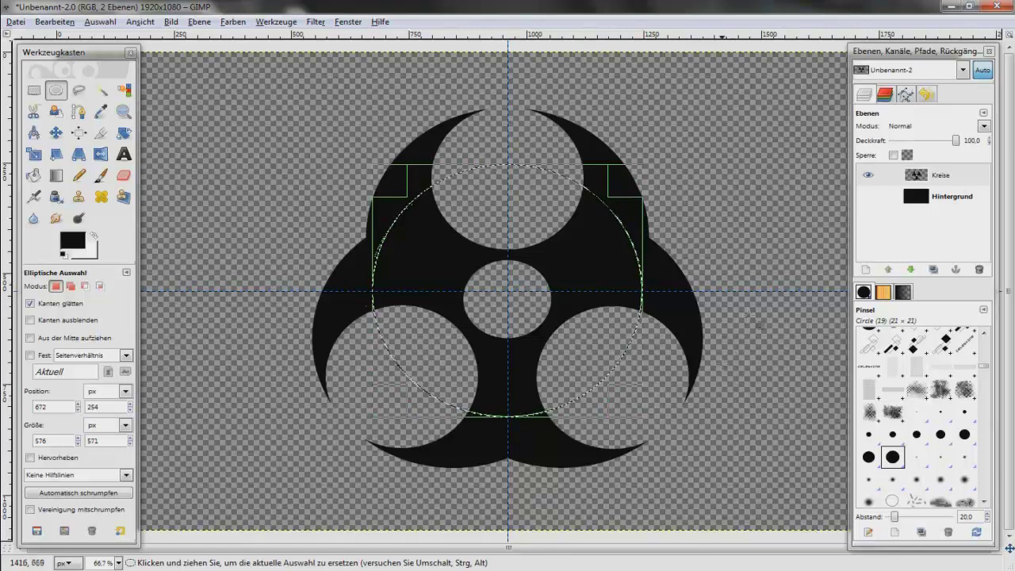
pyautogui.click(867, 269)
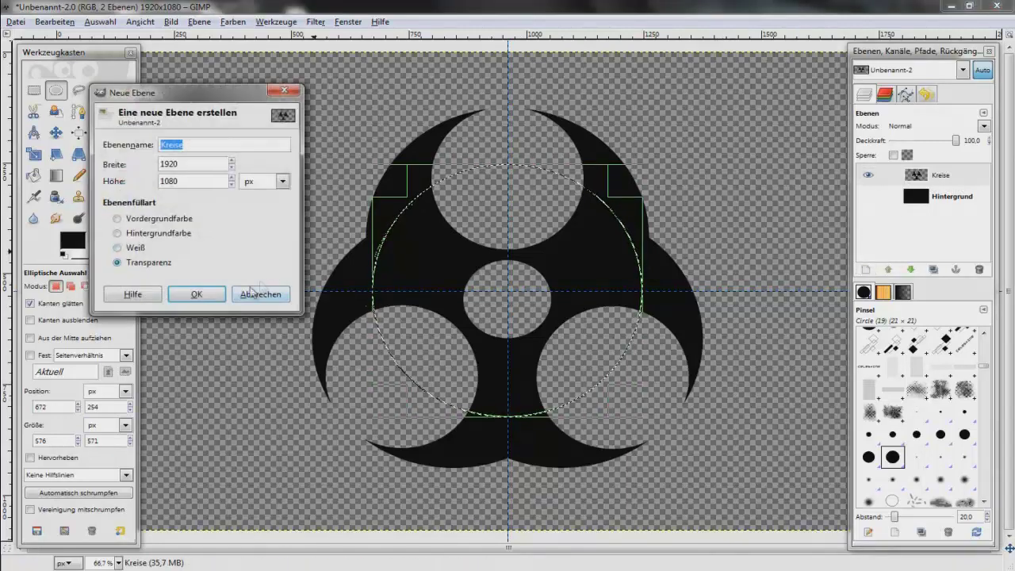
pyautogui.click(198, 297)
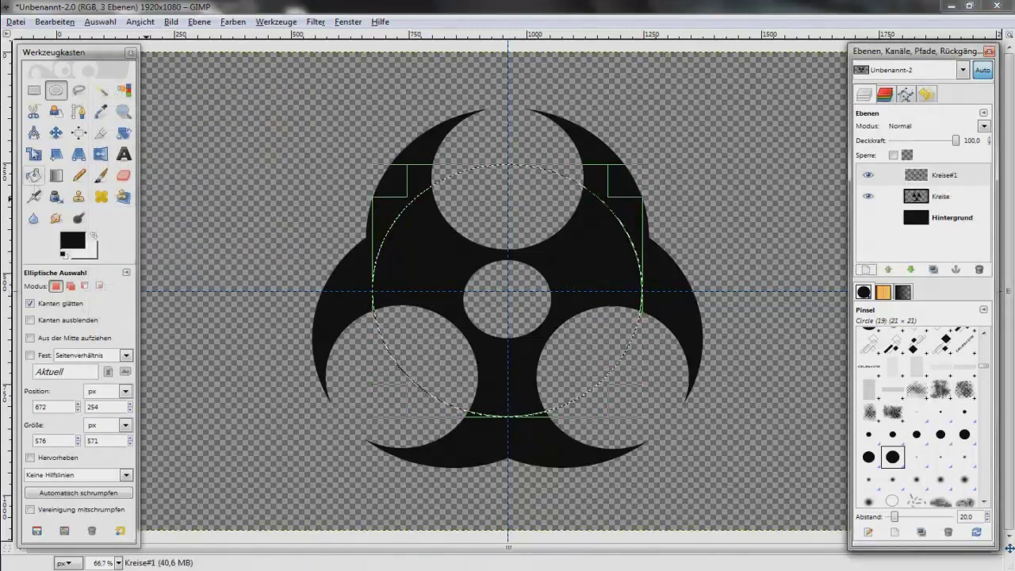
pyautogui.click(33, 176)
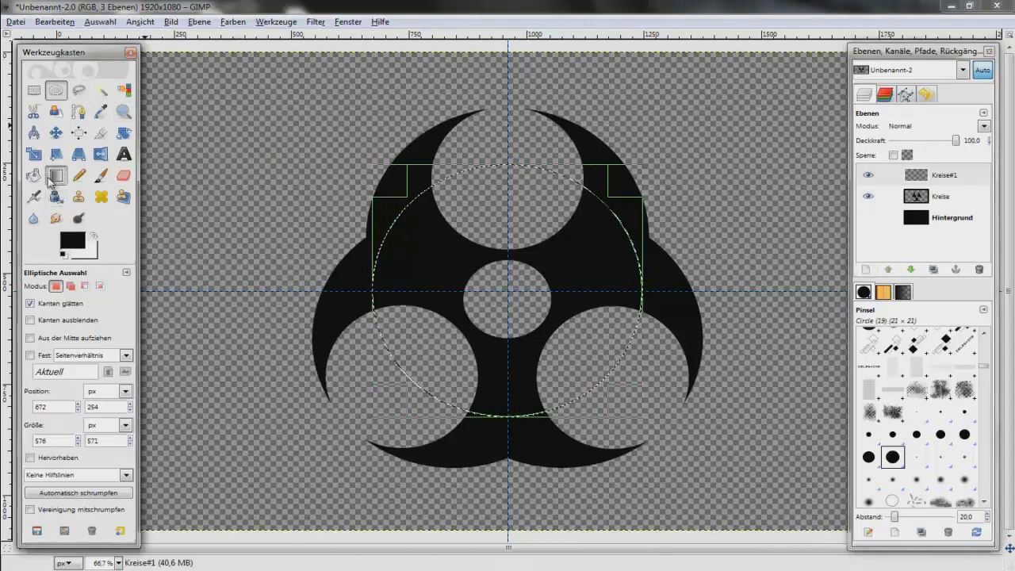
pyautogui.click(610, 321)
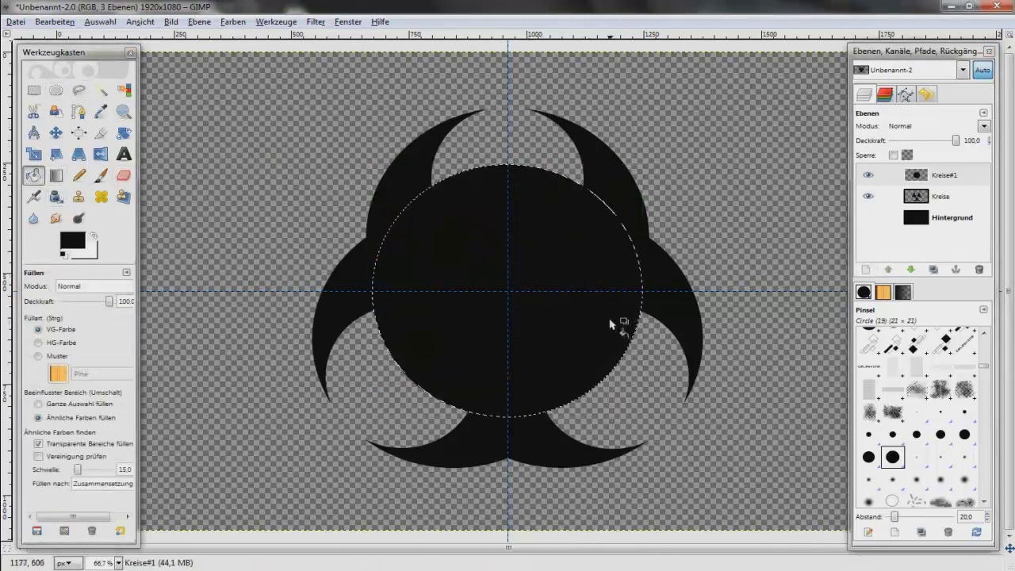
# Shrink the selection and delete its inside on Kreise#1, leaving a thick black ring
pyautogui.click(117, 22)
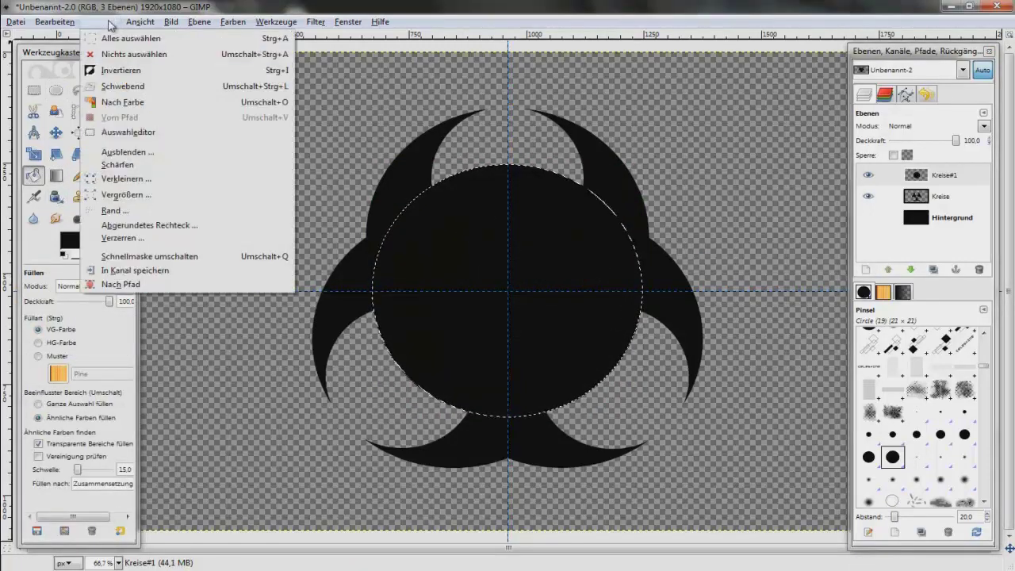
pyautogui.click(177, 182)
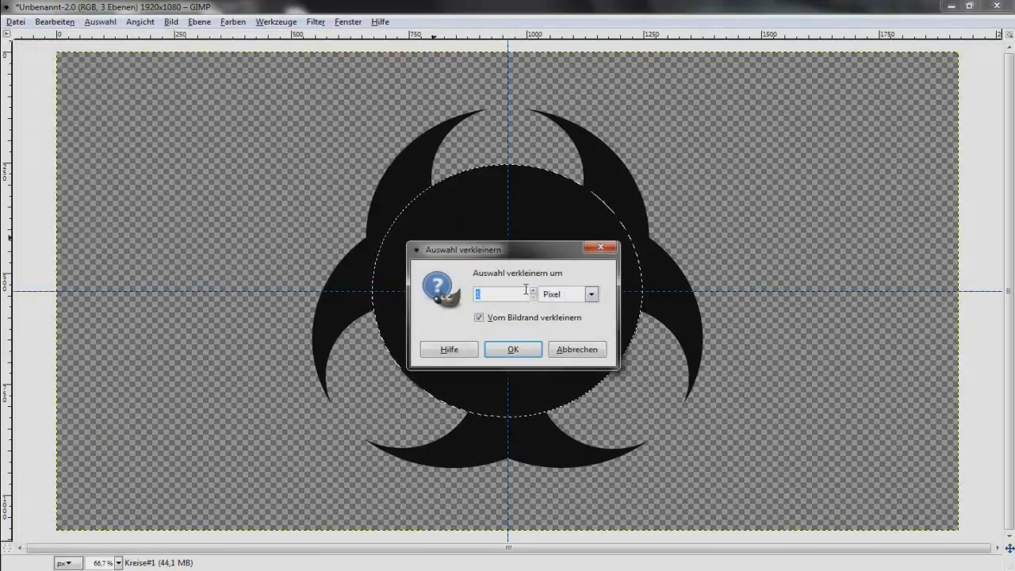
pyautogui.click(514, 350)
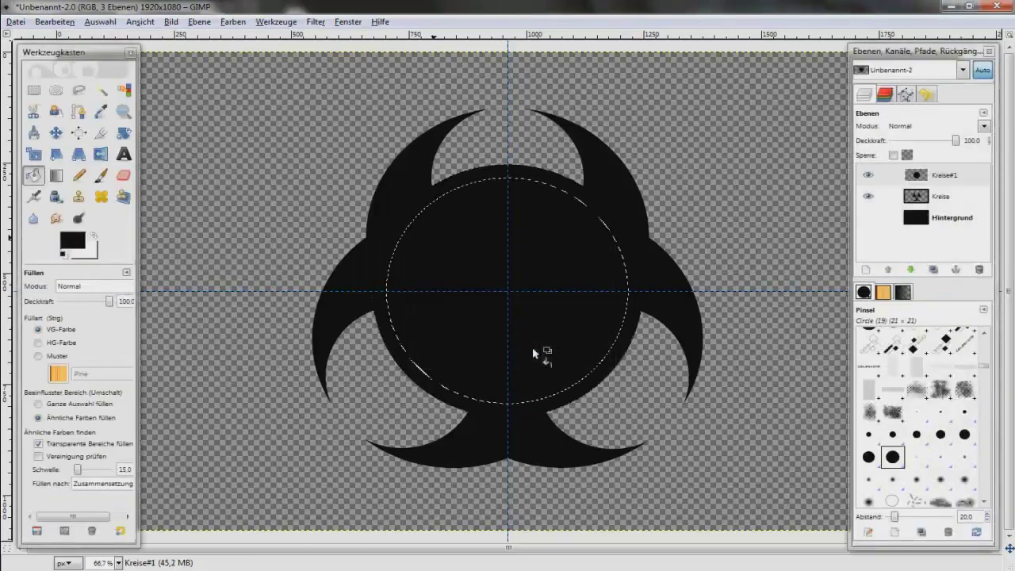
pyautogui.click(930, 179)
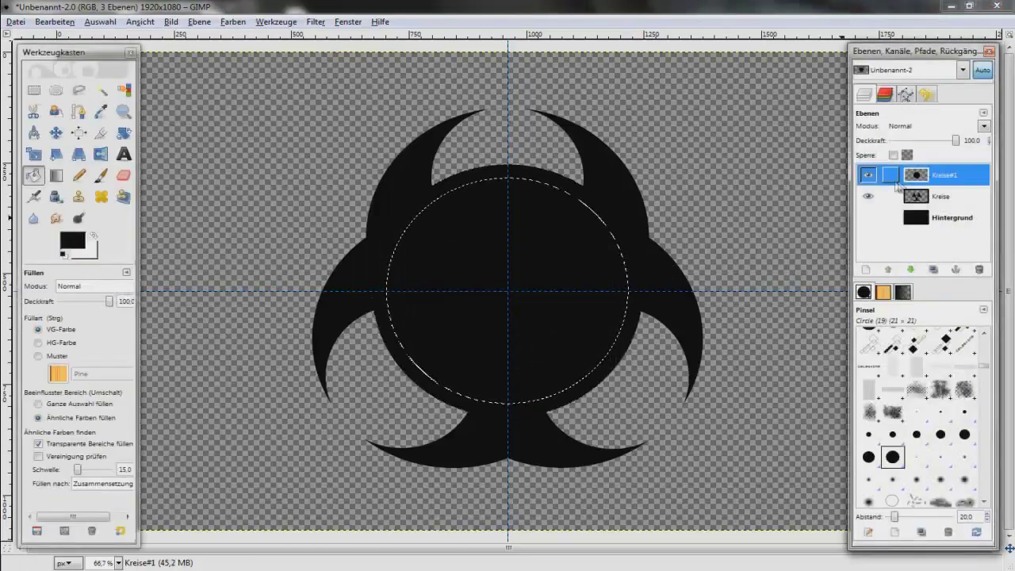
pyautogui.press('Delete')
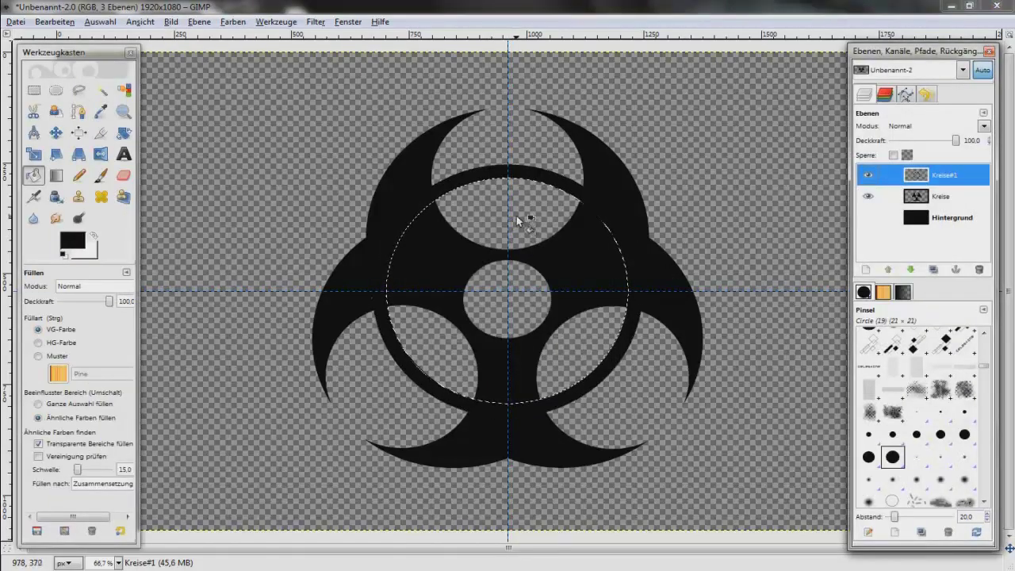
pyautogui.rightClick(920, 196)
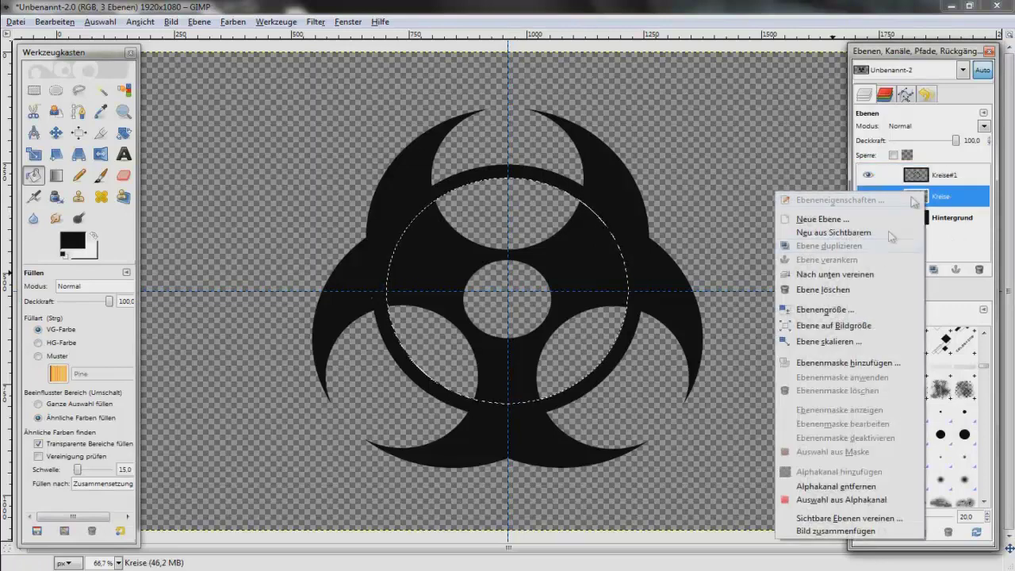
# Make a selection from the Kreise layer's alpha and grow it by 20 px
pyautogui.click(962, 196)
pyautogui.rightClick(933, 198)
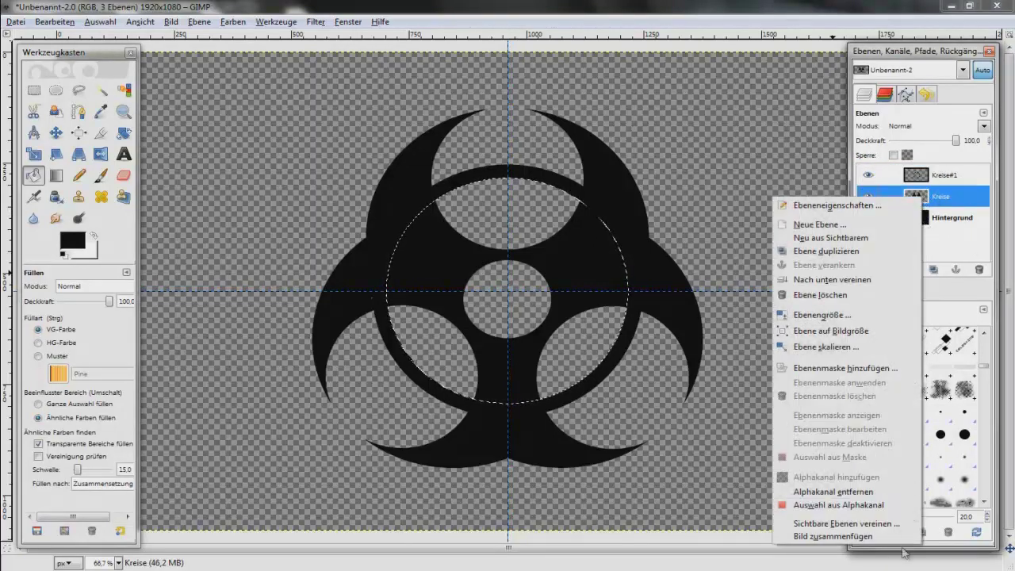
pyautogui.click(799, 508)
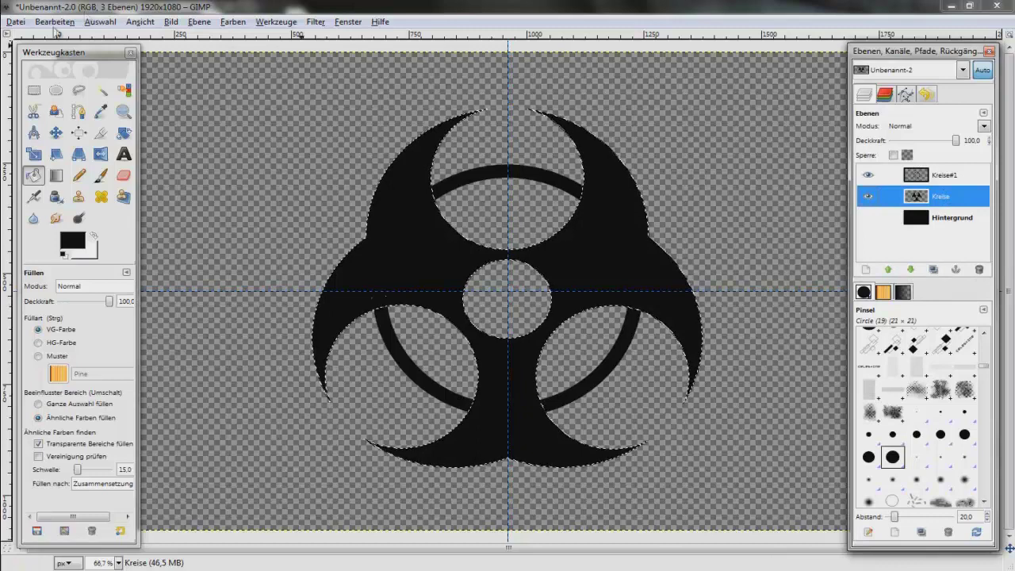
pyautogui.click(103, 23)
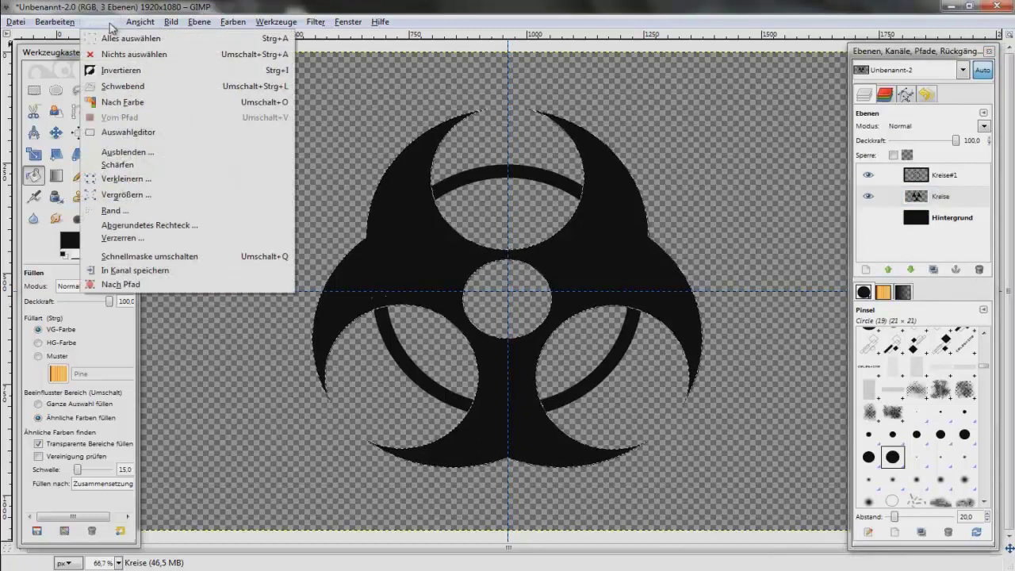
pyautogui.click(176, 203)
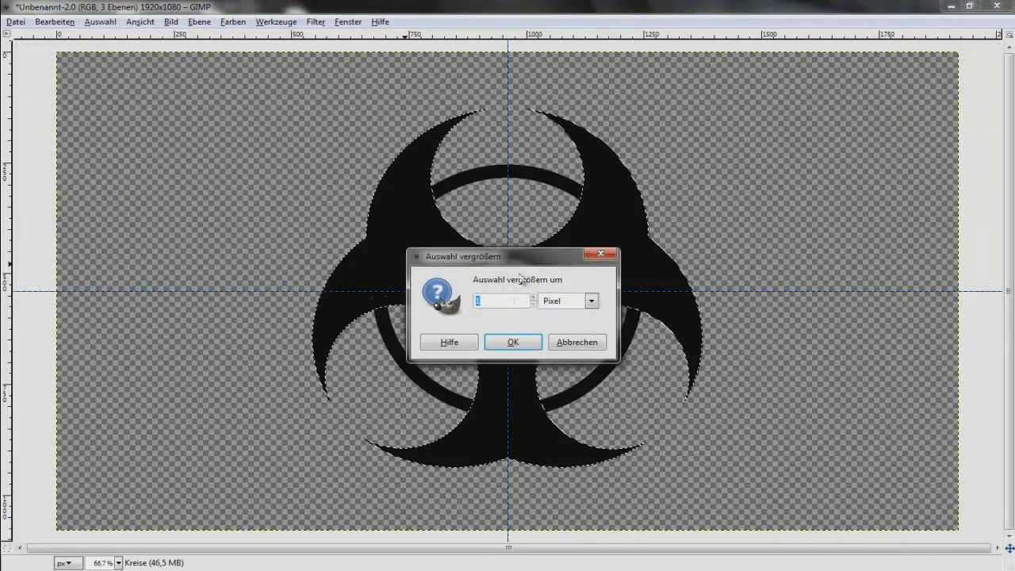
pyautogui.click(513, 341)
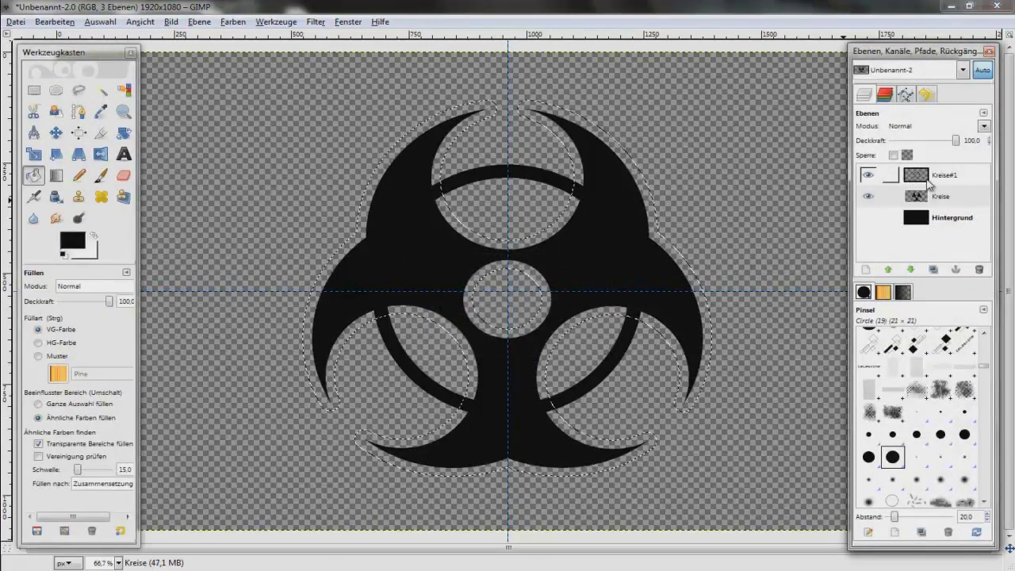
# Rename the Kreise#1 layer to 'Ring'
pyautogui.click(951, 176)
pyautogui.rightClick(956, 181)
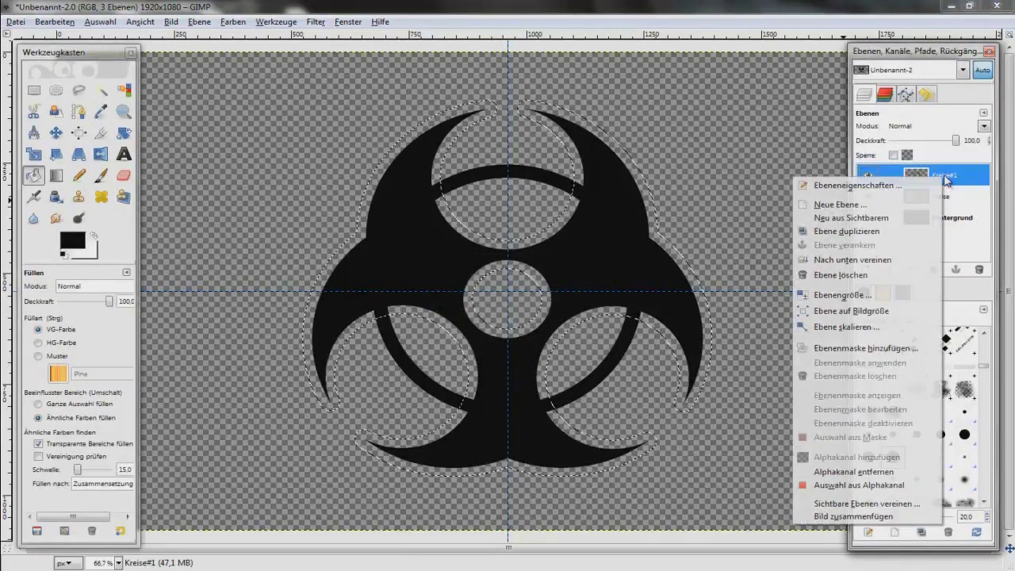
pyautogui.click(907, 186)
pyautogui.write('R')
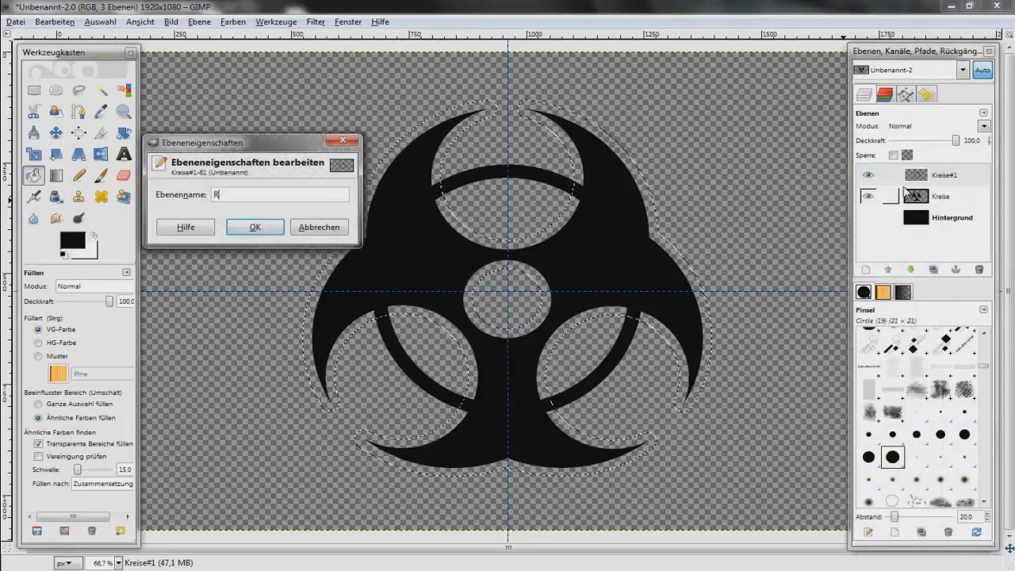
pyautogui.write('ing')
pyautogui.press('Return')
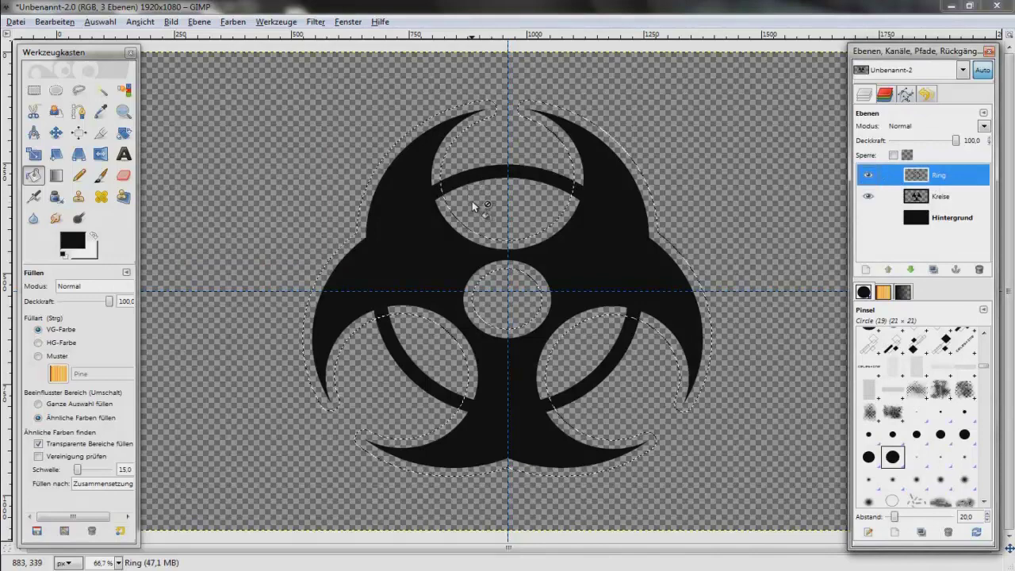
# Cut the ring where it overlaps the lobes, then deselect everything
pyautogui.press('Delete')
pyautogui.rightClick(509, 199)
pyautogui.moveTo(547, 241)
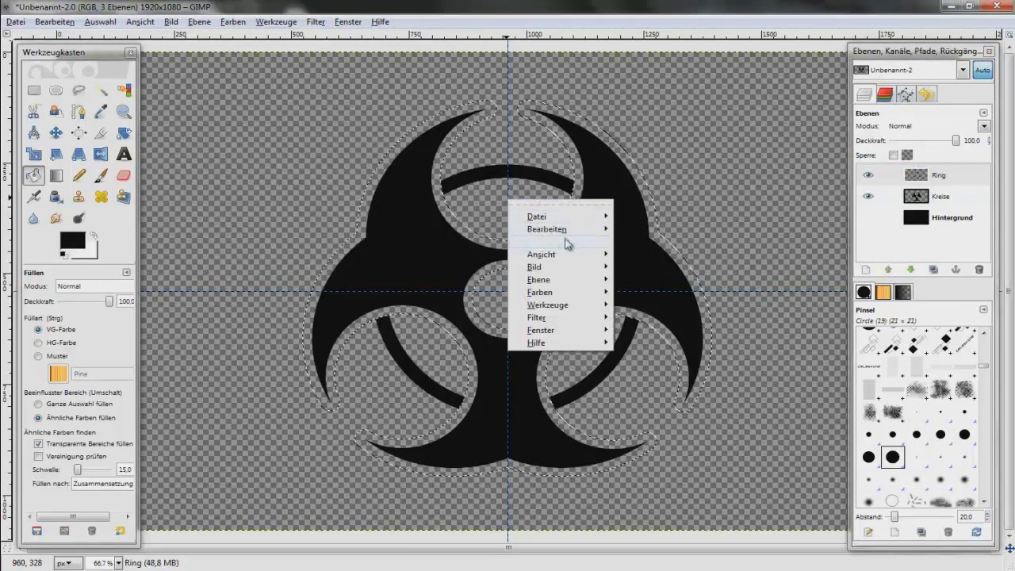
pyautogui.click(651, 269)
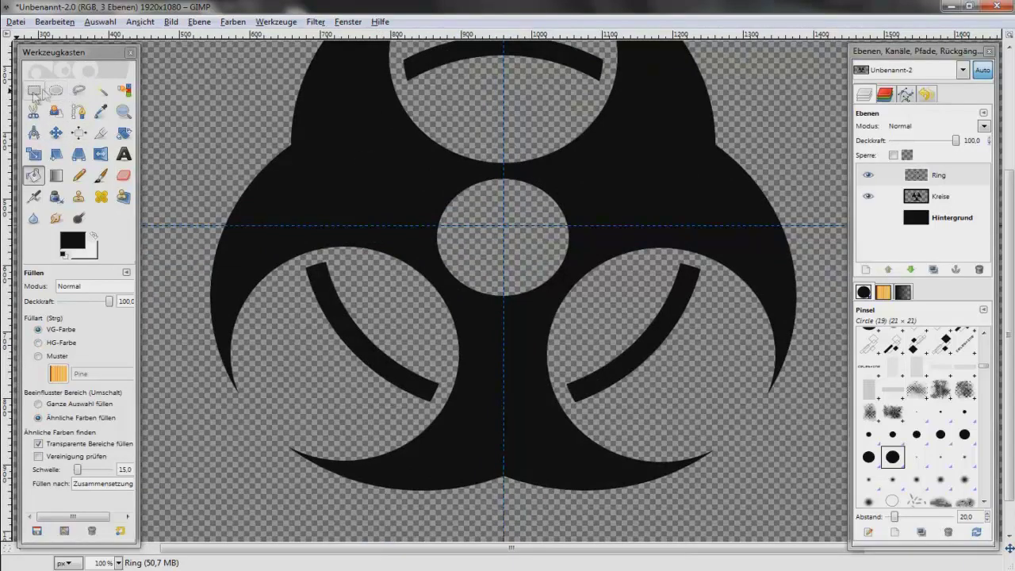
# Select a 62×67 px rectangle above the centre hole on Kreise and start rotating it, at 45.44°
pyautogui.click(78, 90)
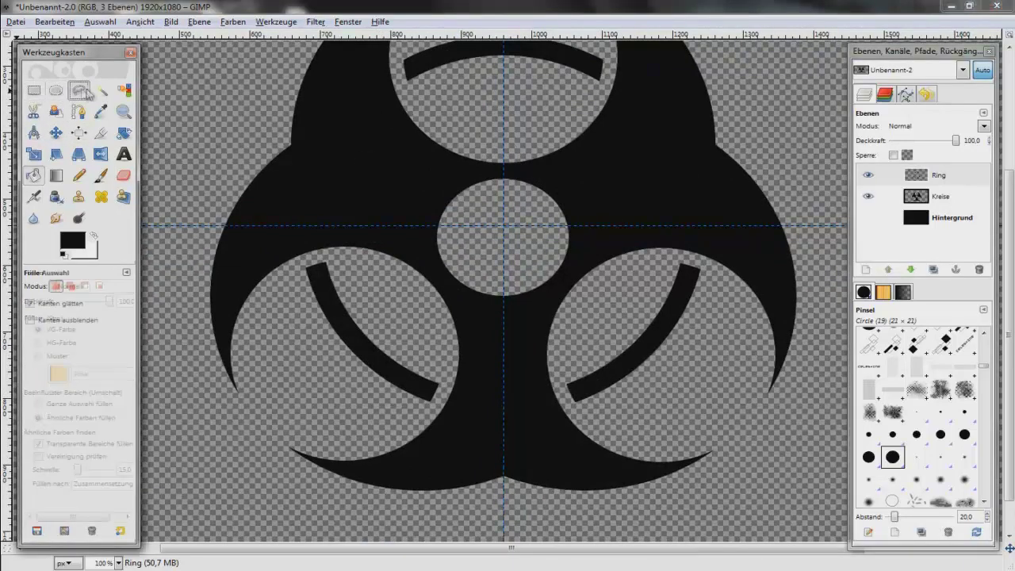
pyautogui.click(34, 91)
pyautogui.moveTo(516, 161)
pyautogui.mouseDown()
pyautogui.moveTo(486, 214)
pyautogui.moveTo(500, 201)
pyautogui.mouseUp()
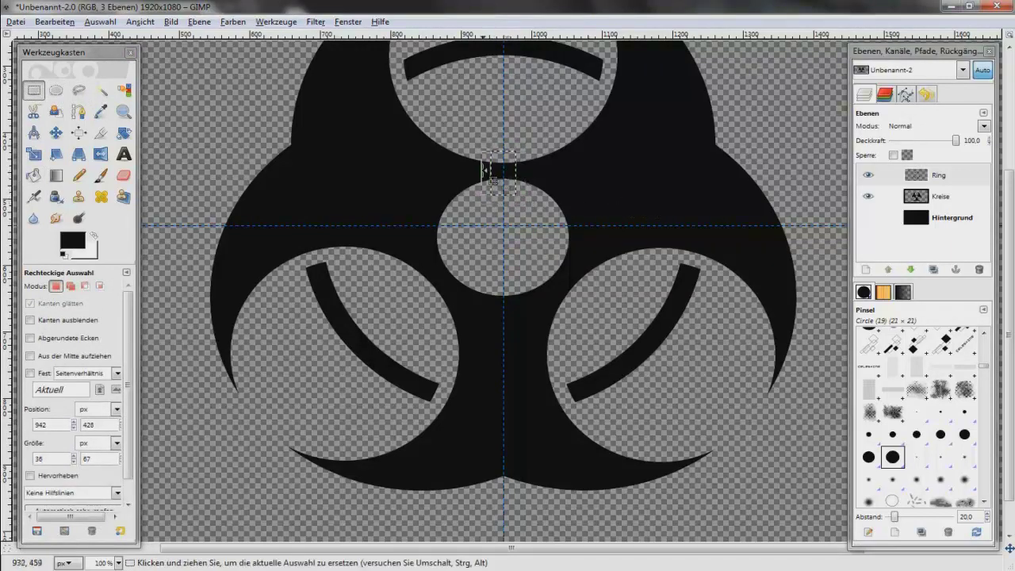
pyautogui.moveTo(486, 169); pyautogui.dragTo(522, 171)
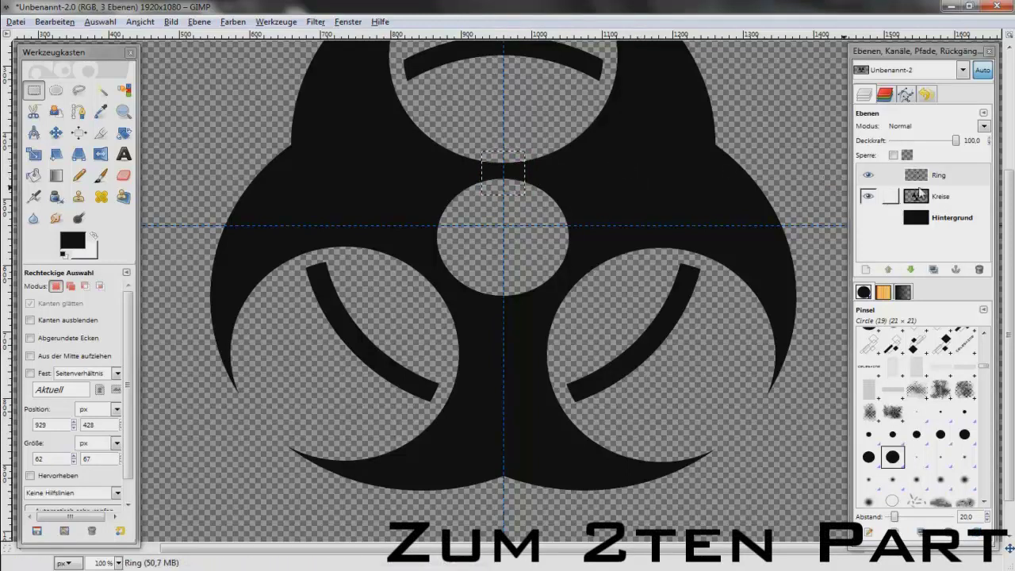
pyautogui.click(941, 199)
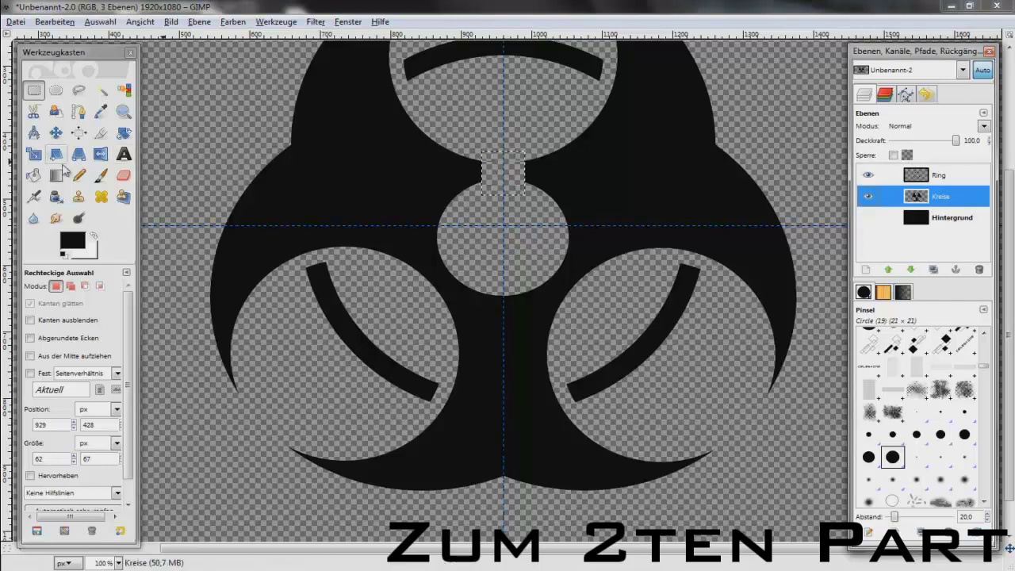
pyautogui.click(126, 133)
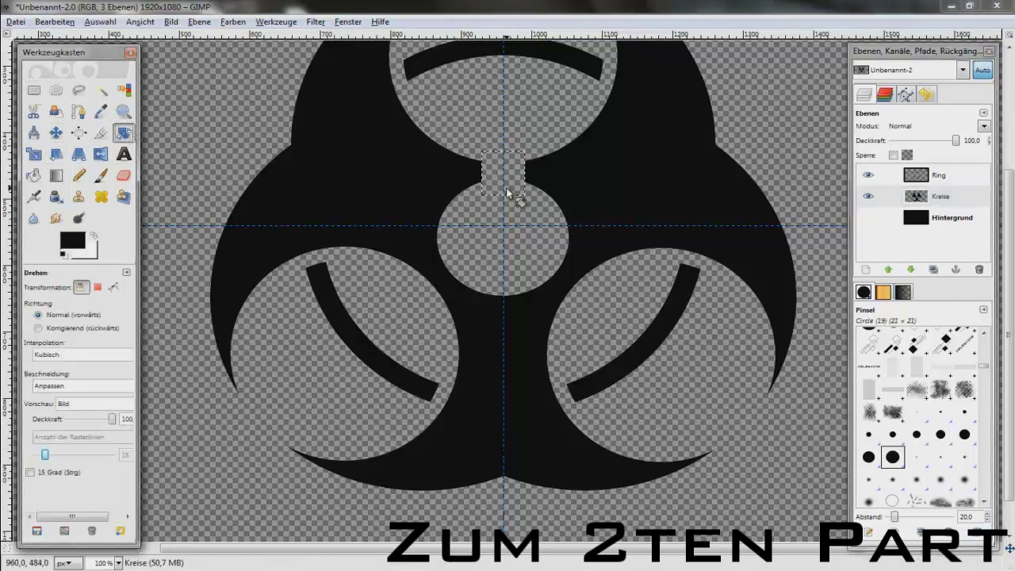
pyautogui.moveTo(508, 192); pyautogui.dragTo(487, 199)
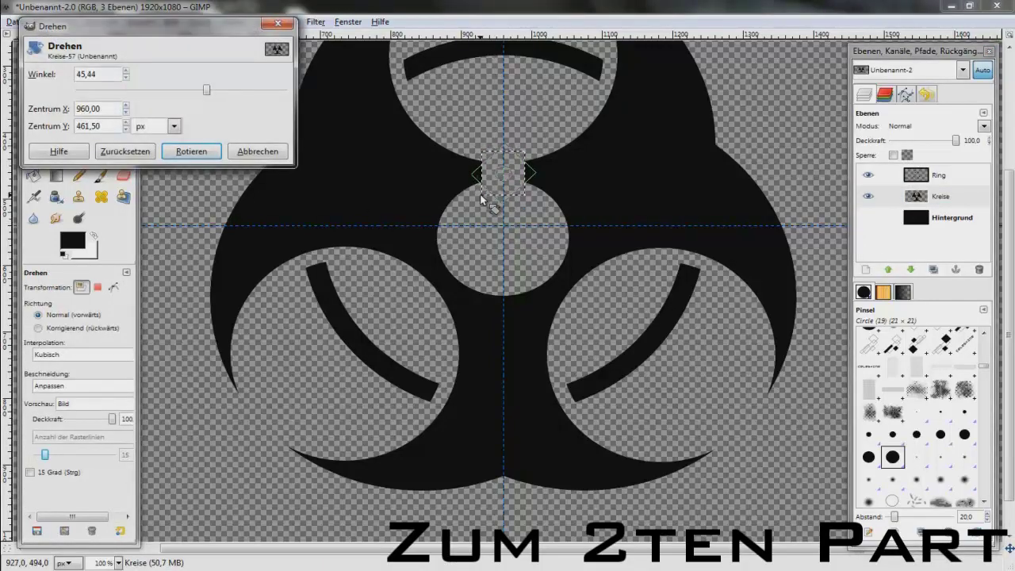